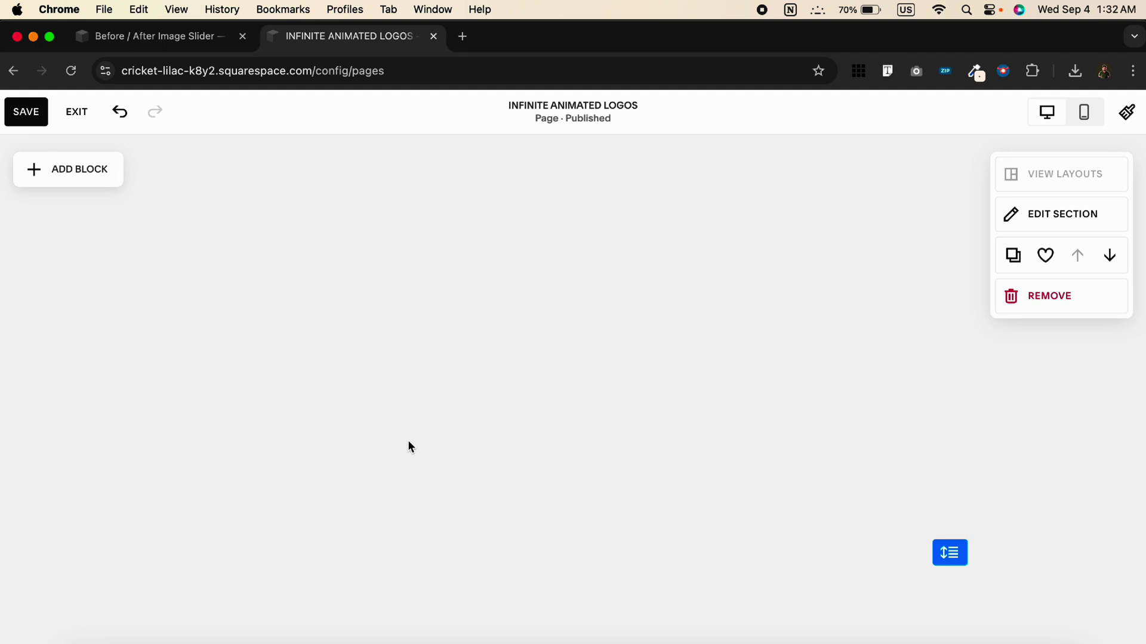
Add a Code block, centre it, widen it across the section, and align it vertically centred
left_click(54, 170)
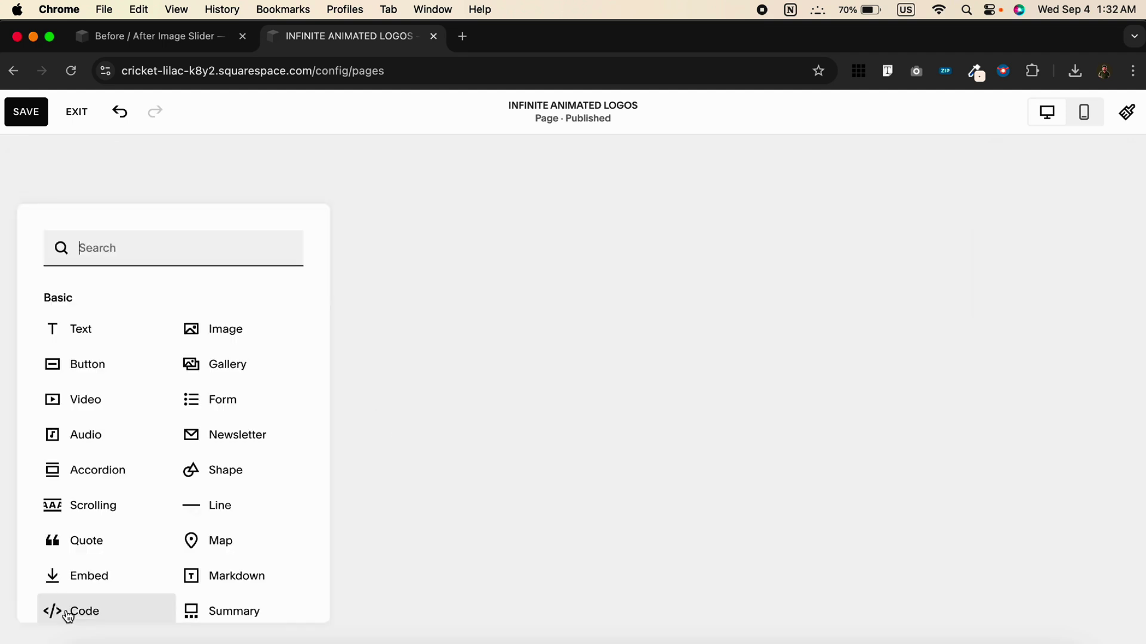
left_click(65, 612)
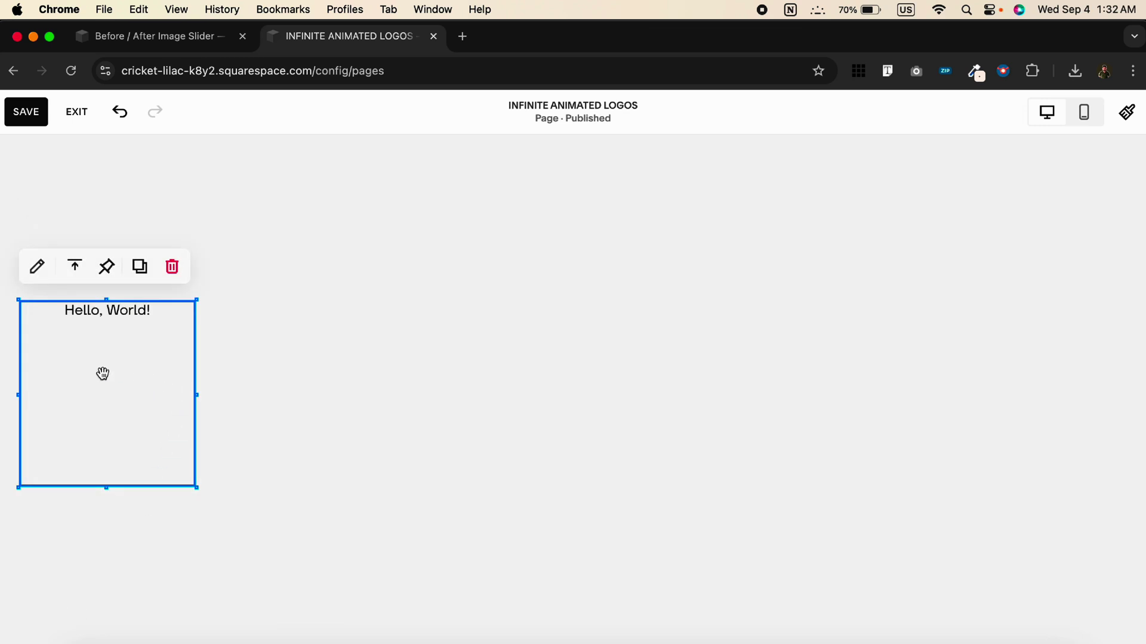
mouse_move(103, 376)
left_mouse_down()
mouse_move(237, 374)
mouse_move(581, 298)
left_mouse_up()
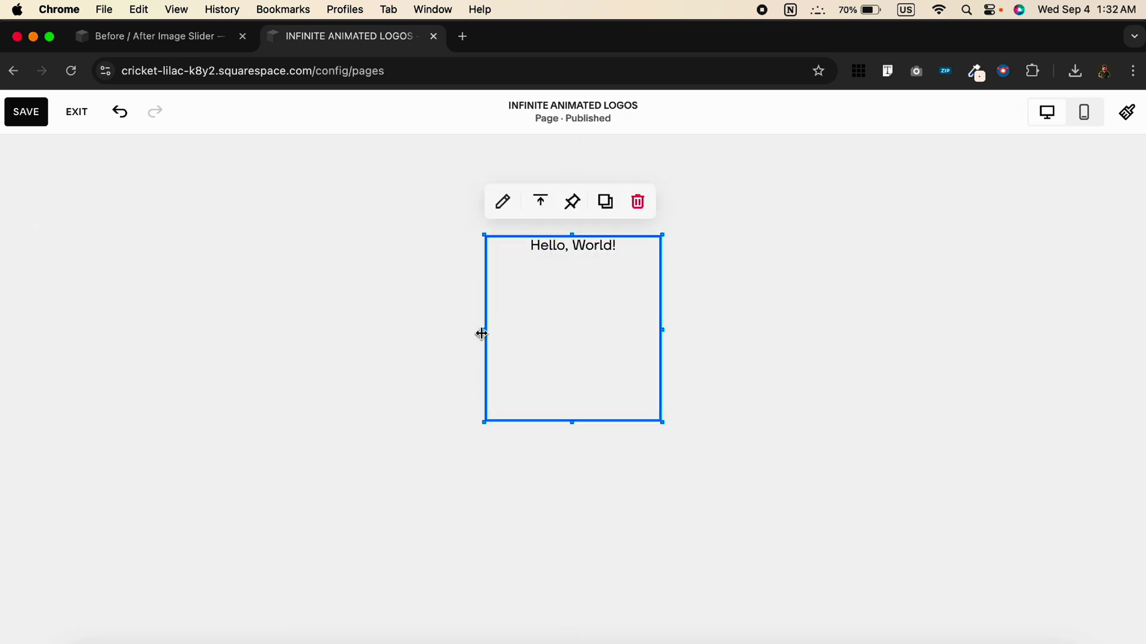
left_click_drag(483, 335, 298, 333)
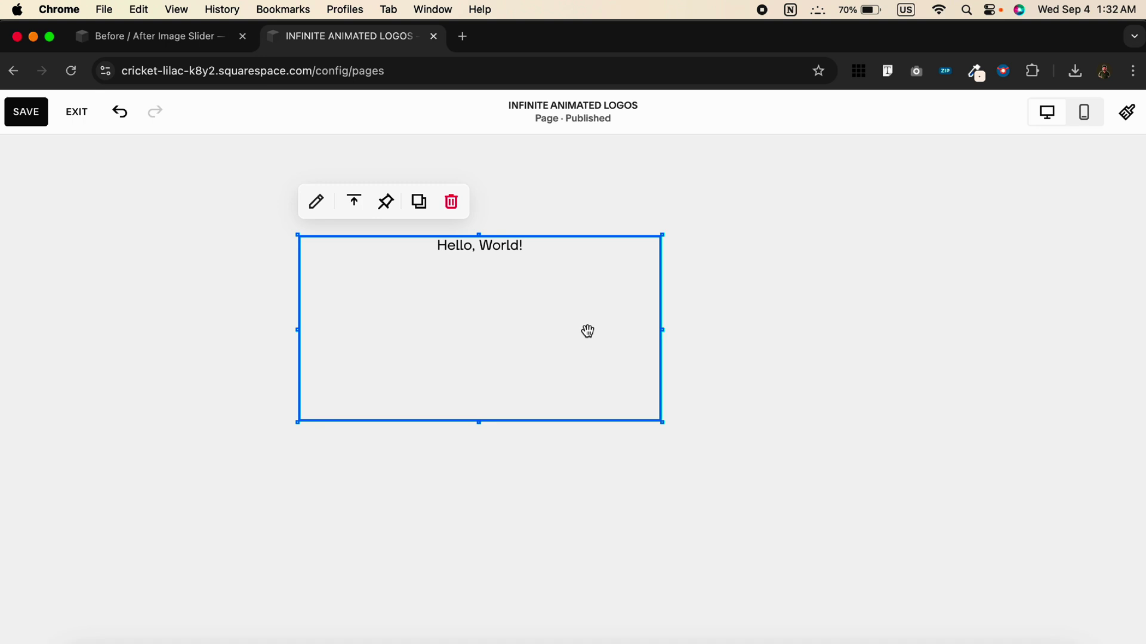
left_click_drag(665, 333, 848, 331)
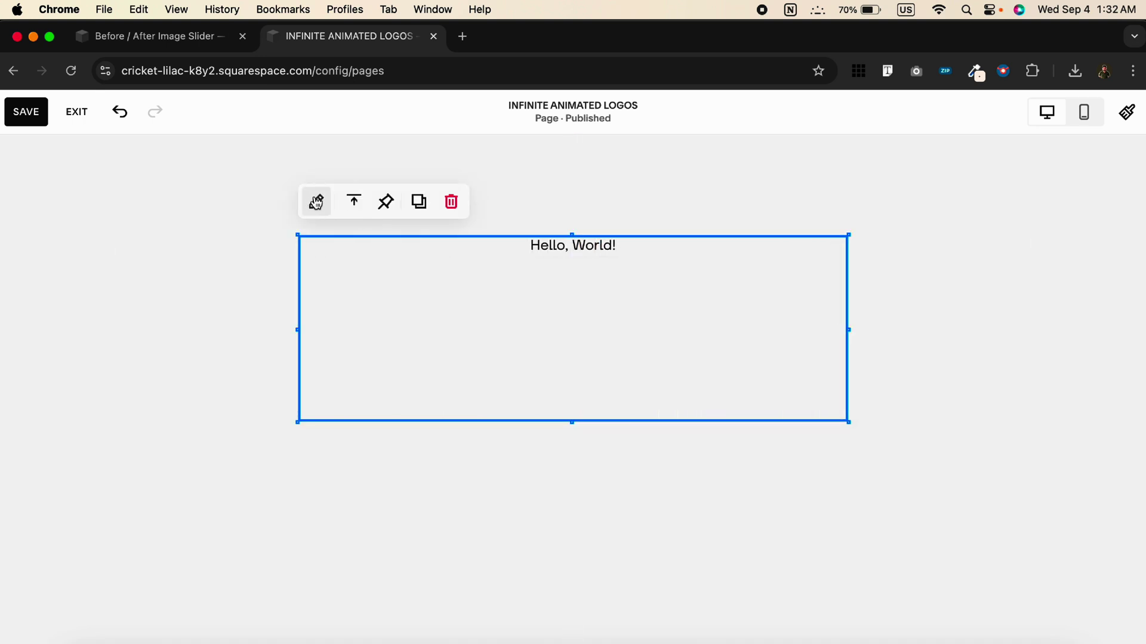
left_click(354, 202)
left_click(354, 241)
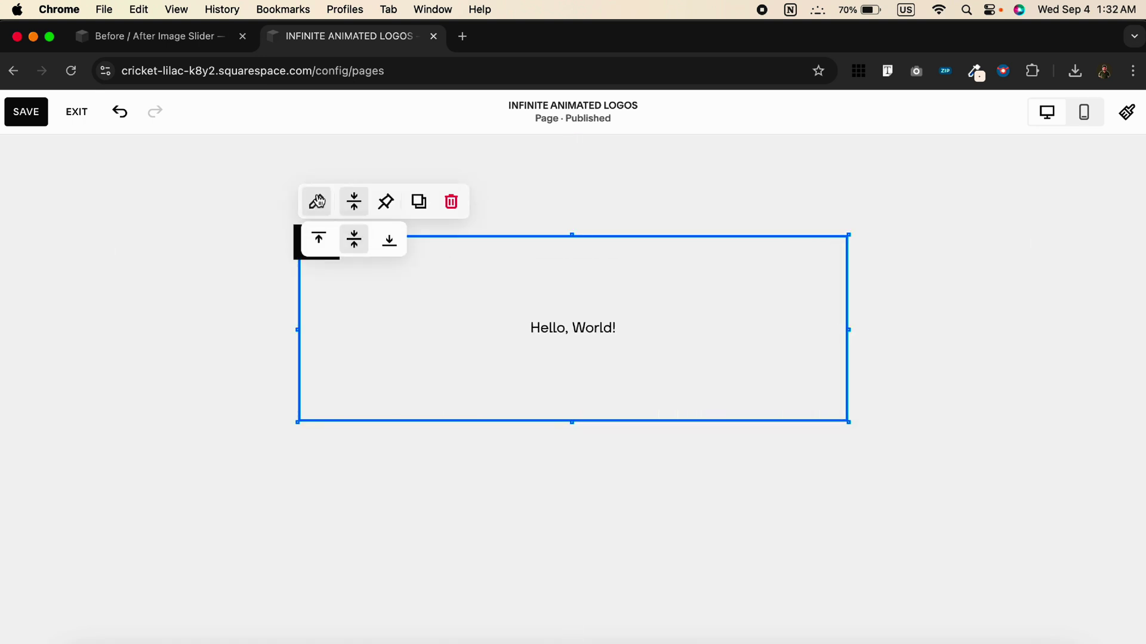
Open the code editor full screen and copy the Step 1 slider HTML from Word
left_click(317, 201)
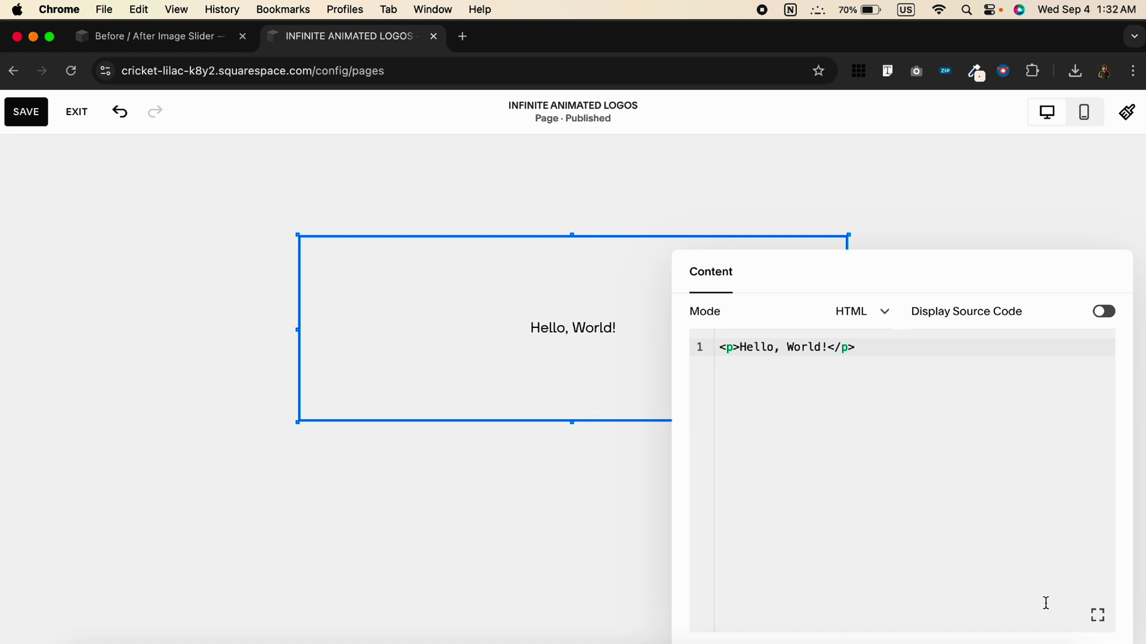
left_click(1097, 614)
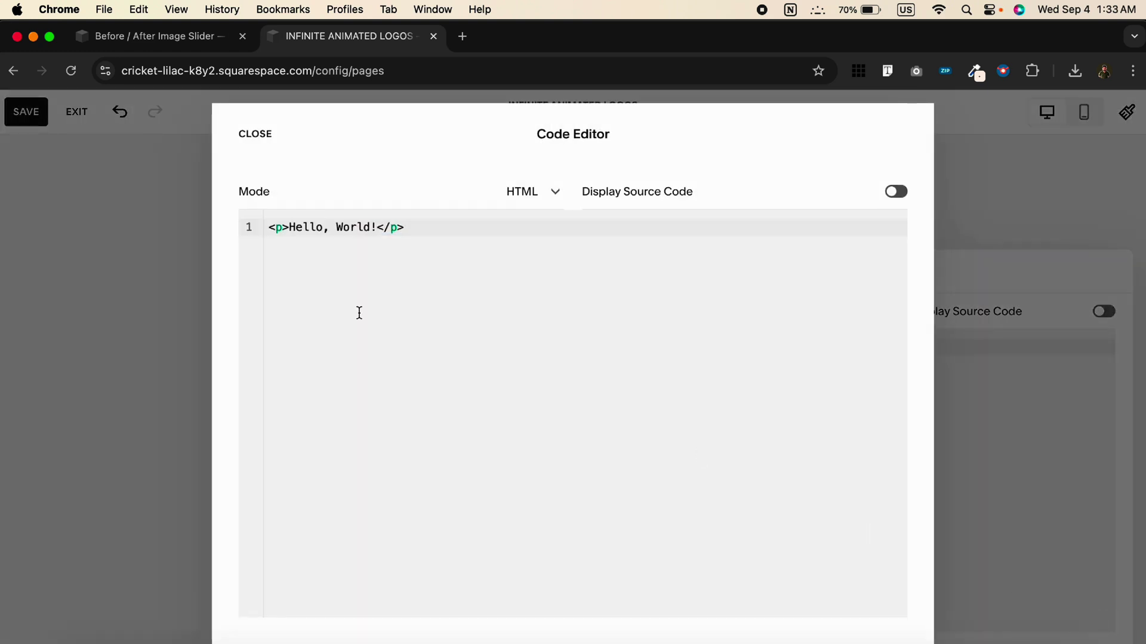
left_click(419, 286)
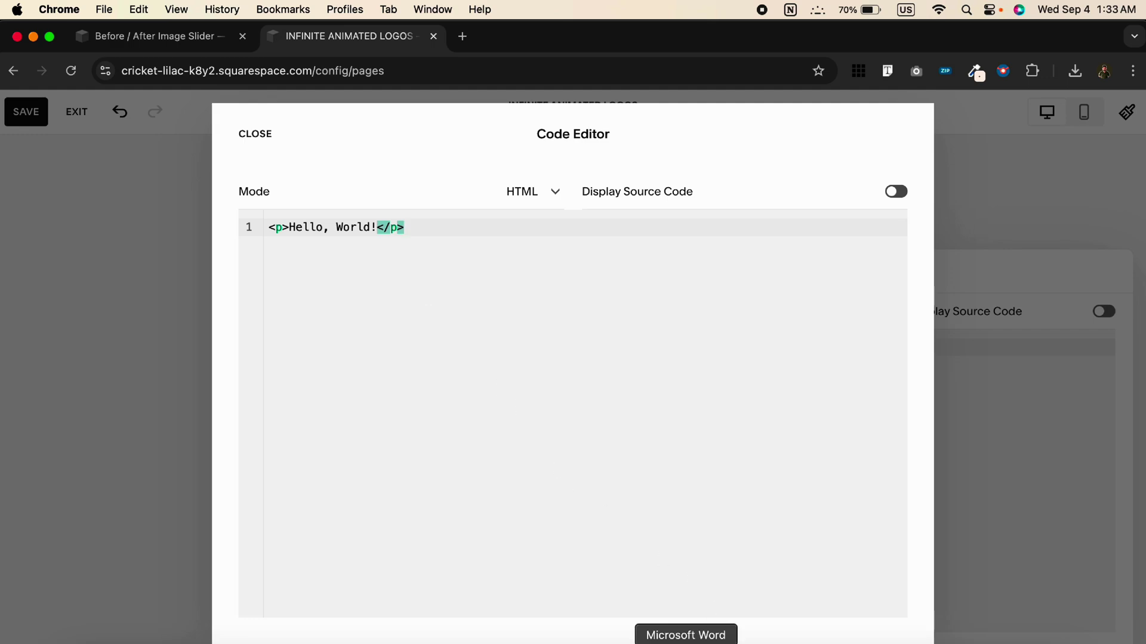
left_click(686, 640)
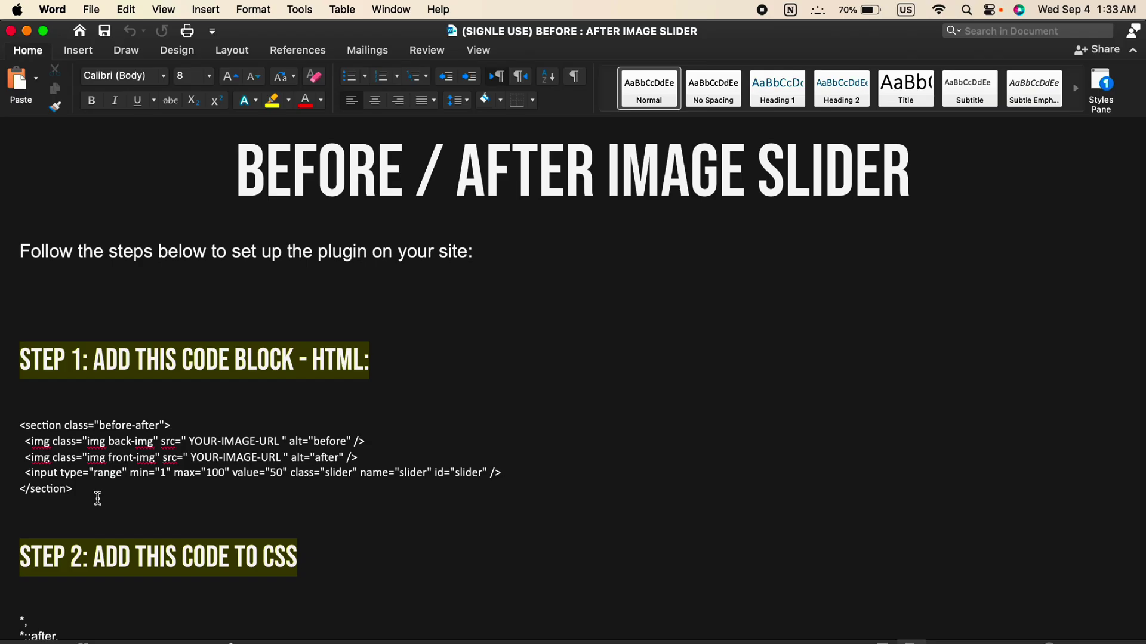
left_click_drag(98, 498, 12, 433)
key("super+c")
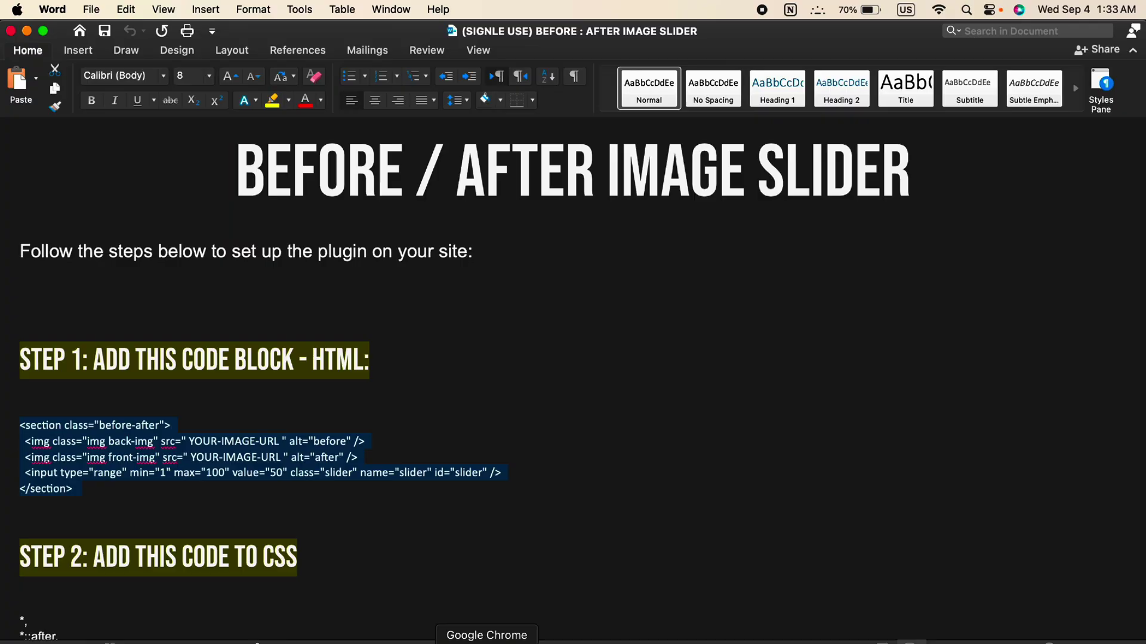
Replace the Hello World code with the pasted slider HTML, removing the trailing blank line
left_click(486, 637)
key("super+a")
key("BackSpace")
key("super+v")
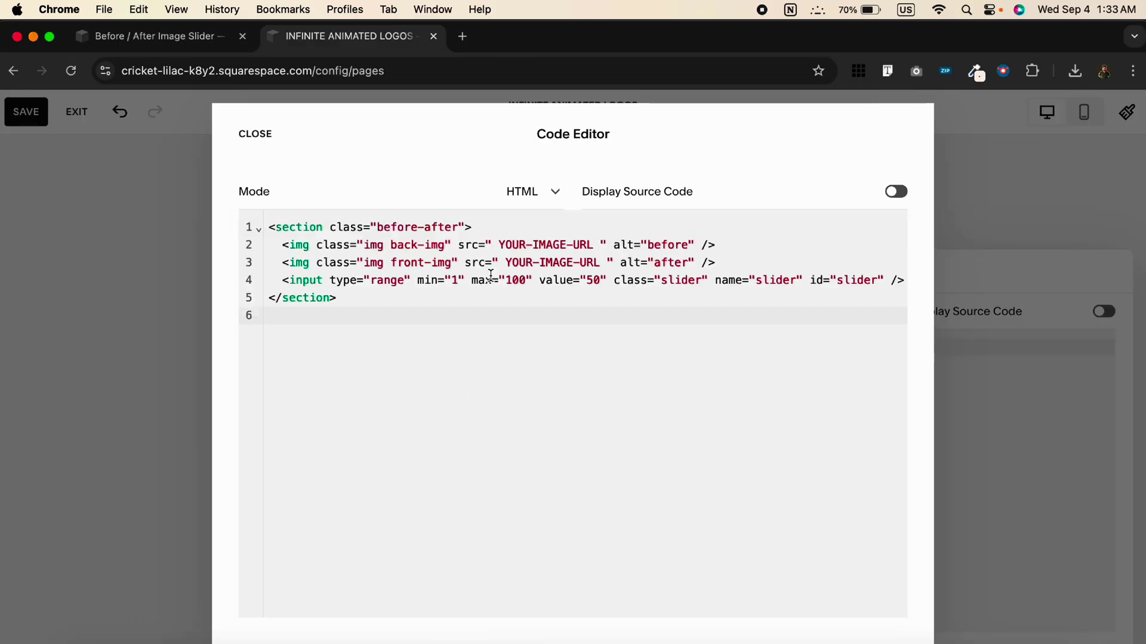
key("BackSpace")
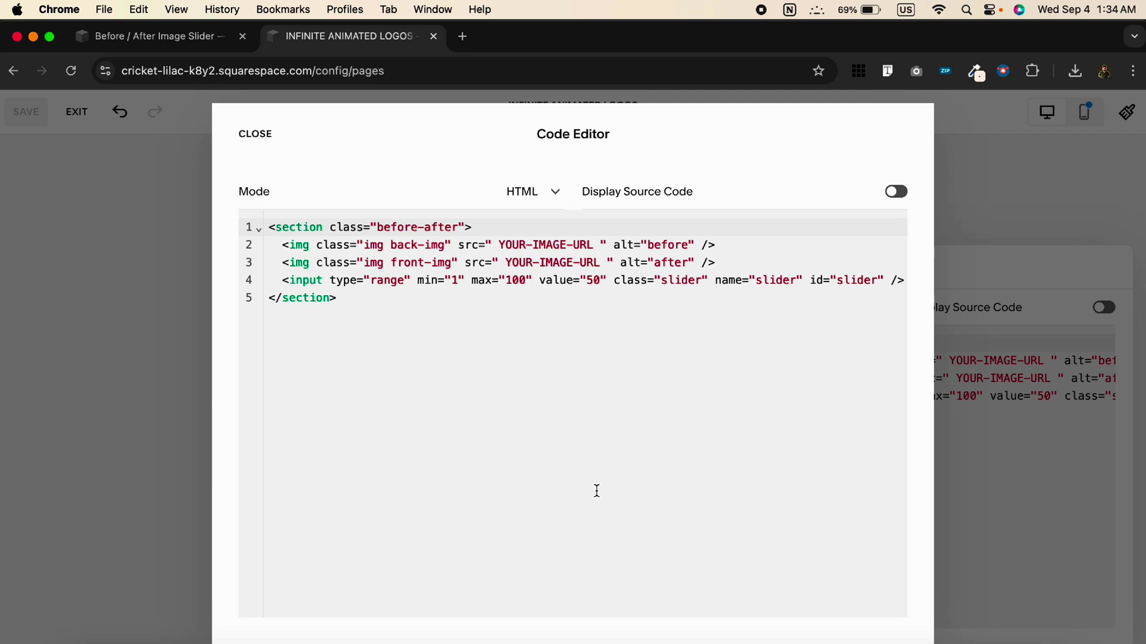
Select the two YOUR-IMAGE-URL placeholders in the slider HTML
left_click(596, 244)
left_click_drag(596, 244, 500, 245)
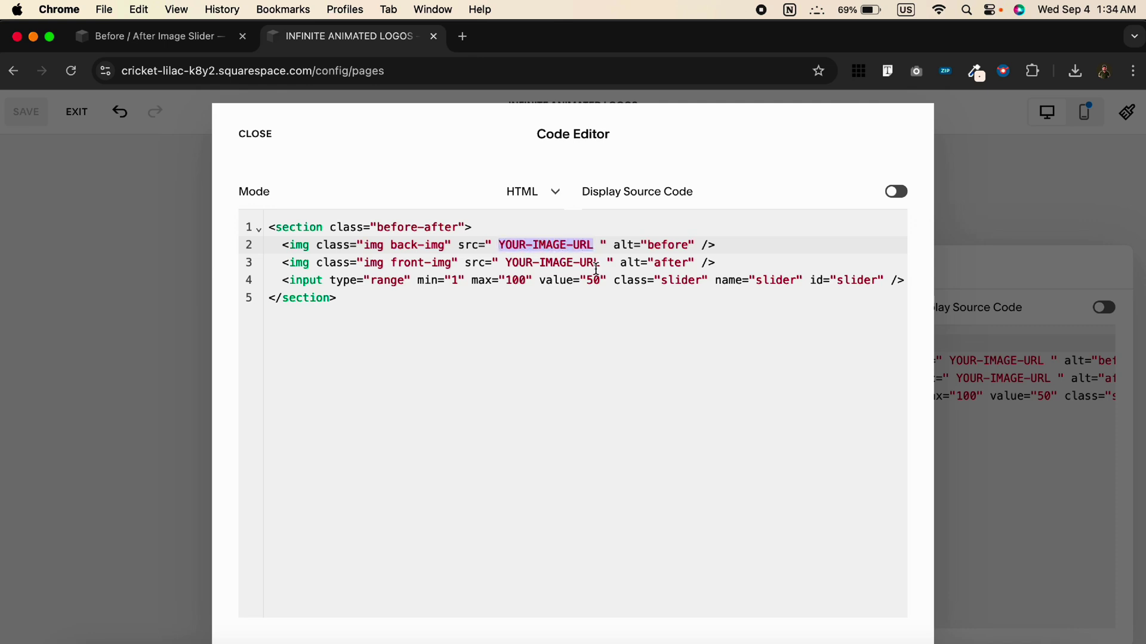
left_click_drag(598, 263, 506, 262)
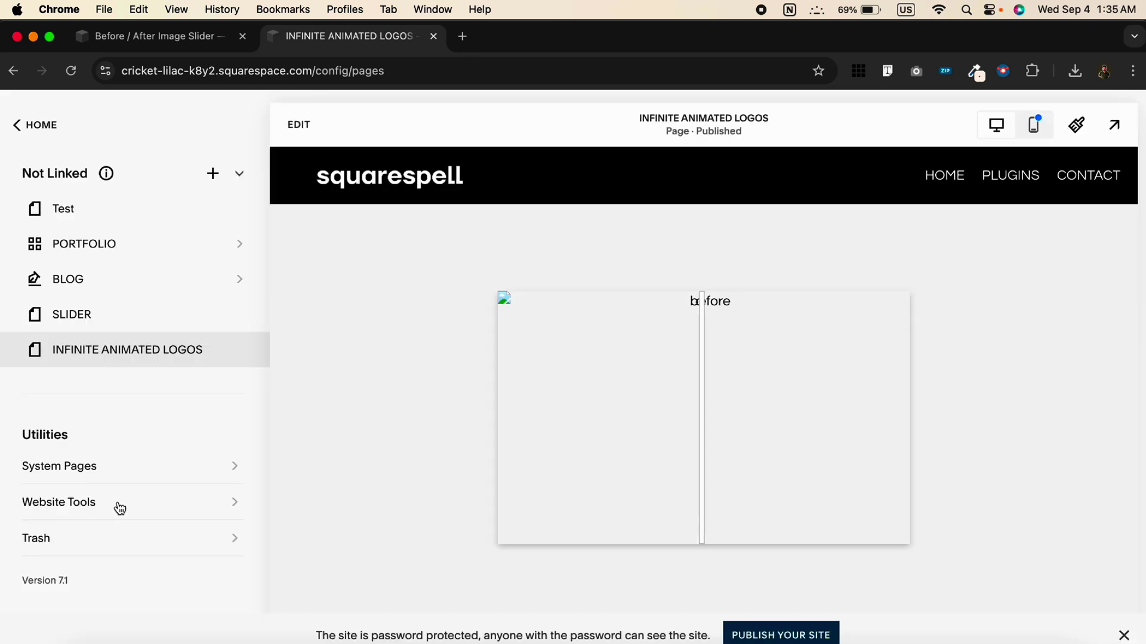
Upload 1.jpg and 2.jpg as Custom Files from the Custom CSS settings
left_click(119, 507)
left_click(72, 261)
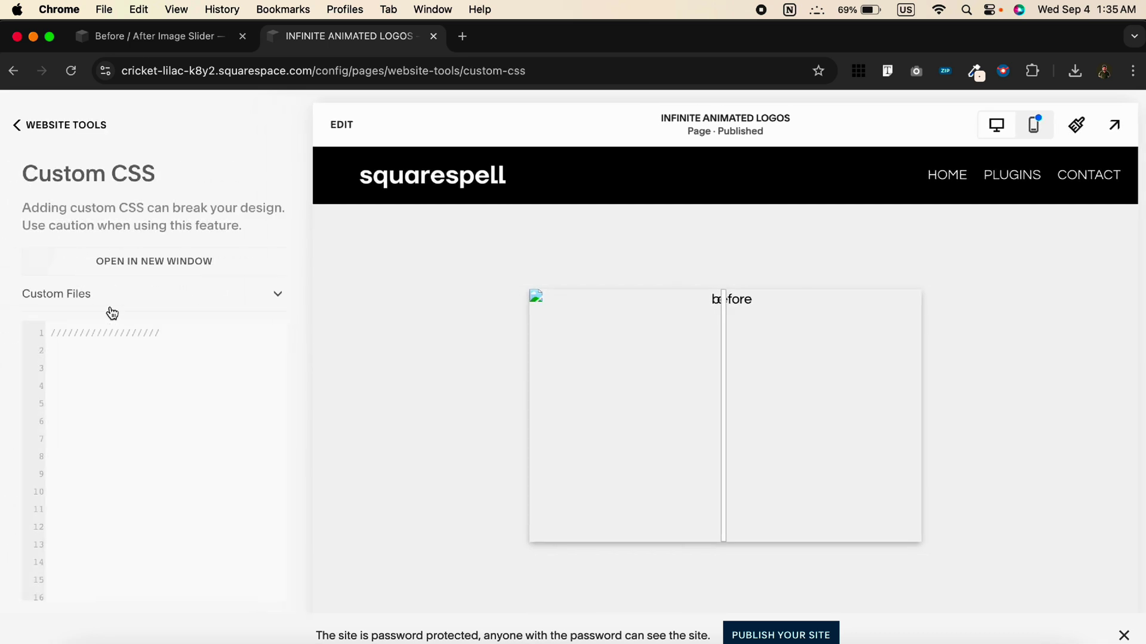
left_click(222, 299)
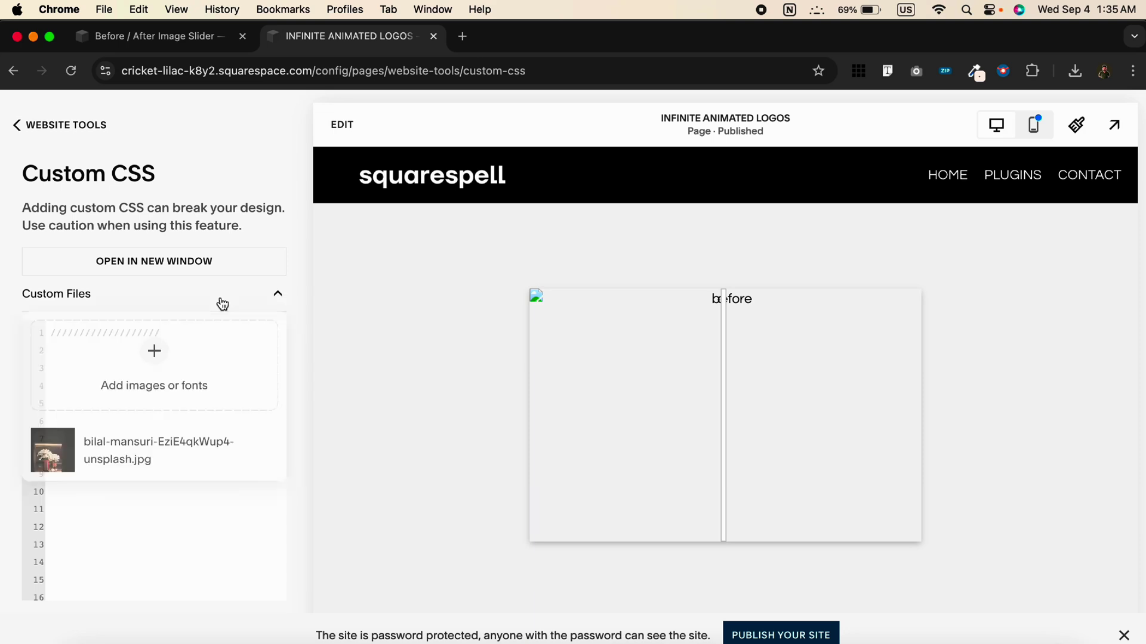
left_click(155, 351)
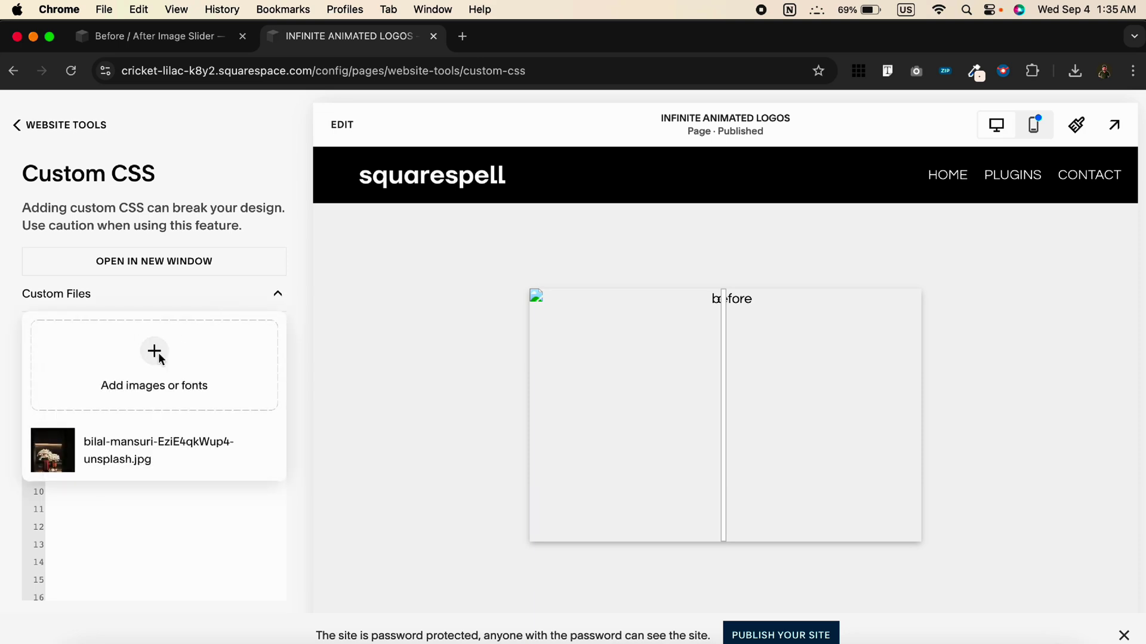
left_click_drag(399, 292, 267, 198)
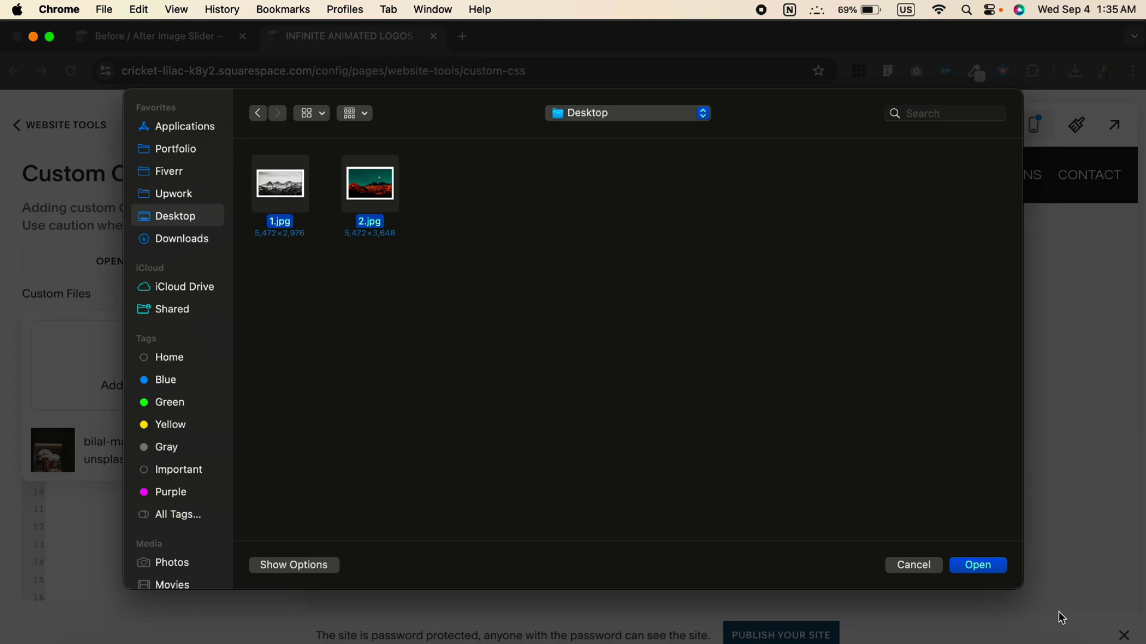
left_click(978, 565)
scroll(133, 434, "down", 2)
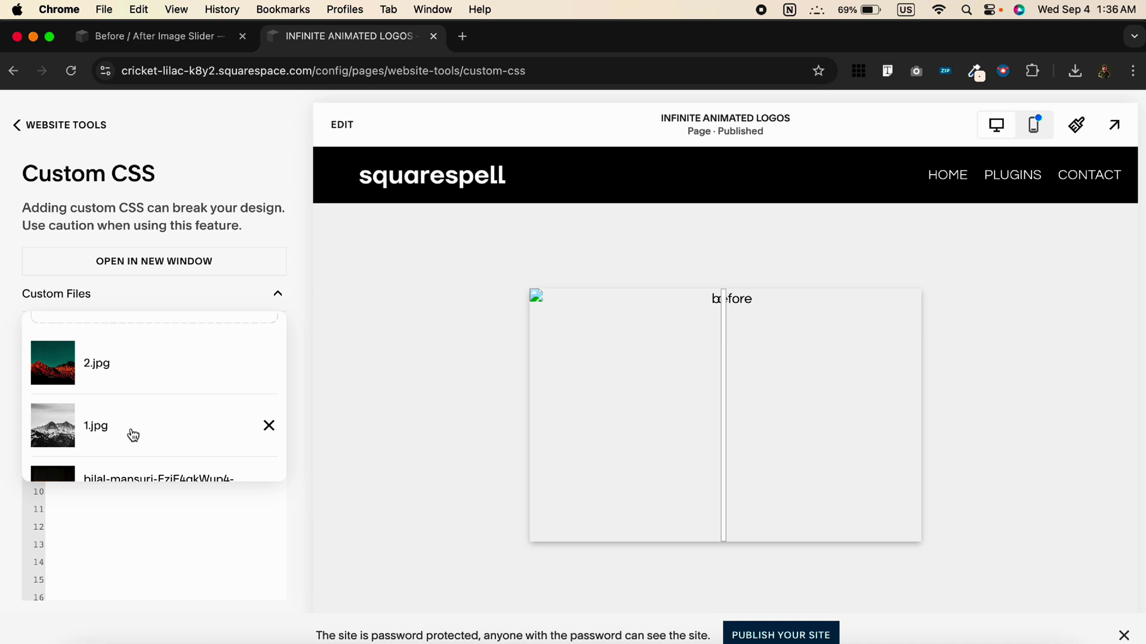
Insert the 1.jpg link into the CSS editor and cut it out
left_click(135, 435)
left_click(150, 524)
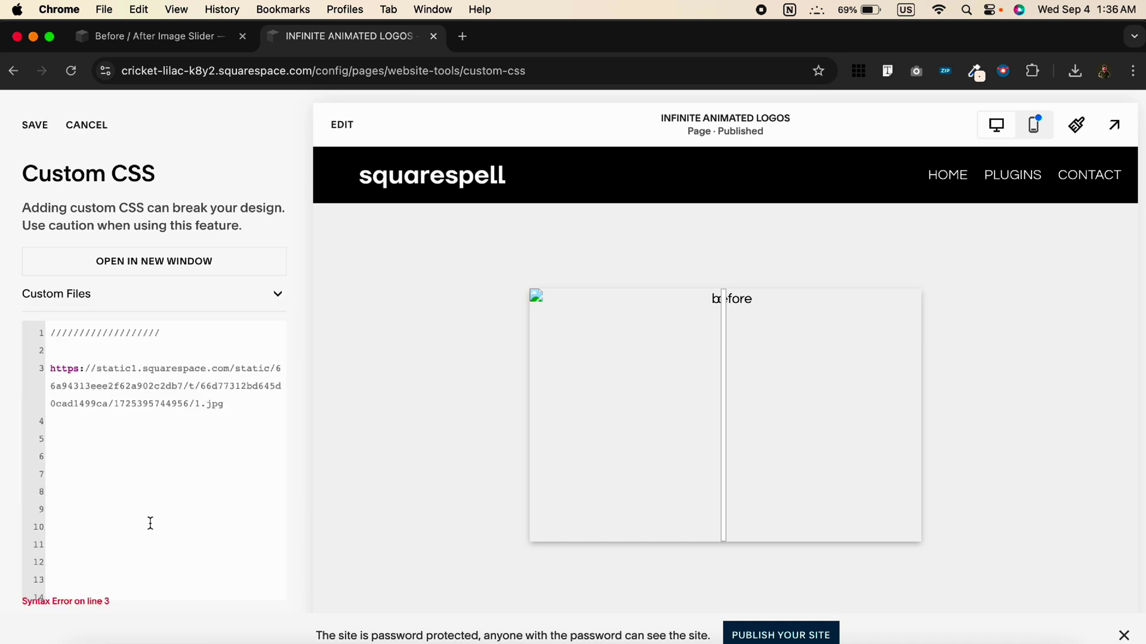
left_click_drag(227, 404, 38, 366)
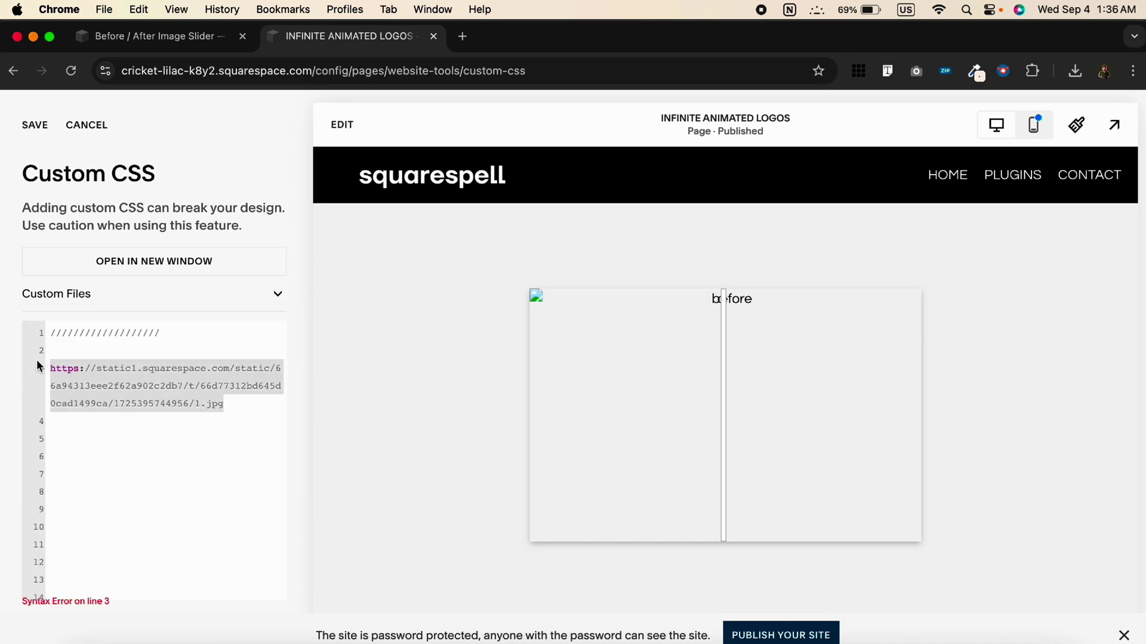
key("super+x")
Paste the 1.jpg URL over the before image's YOUR-IMAGE-URL placeholder and save the page
left_click(342, 125)
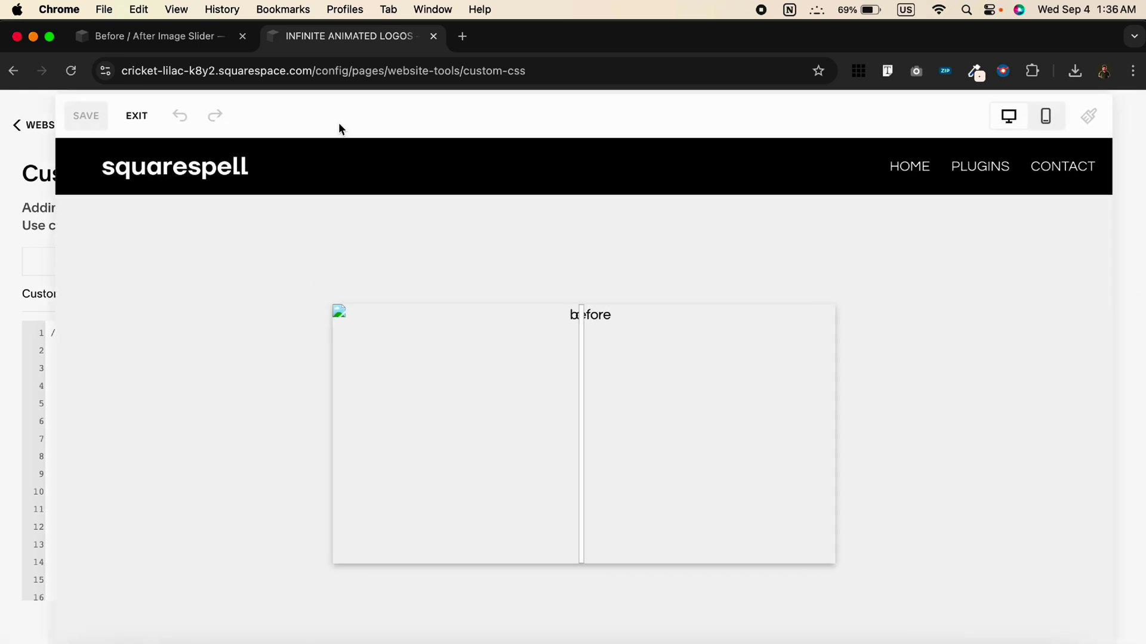
left_click(422, 417)
left_click(313, 279)
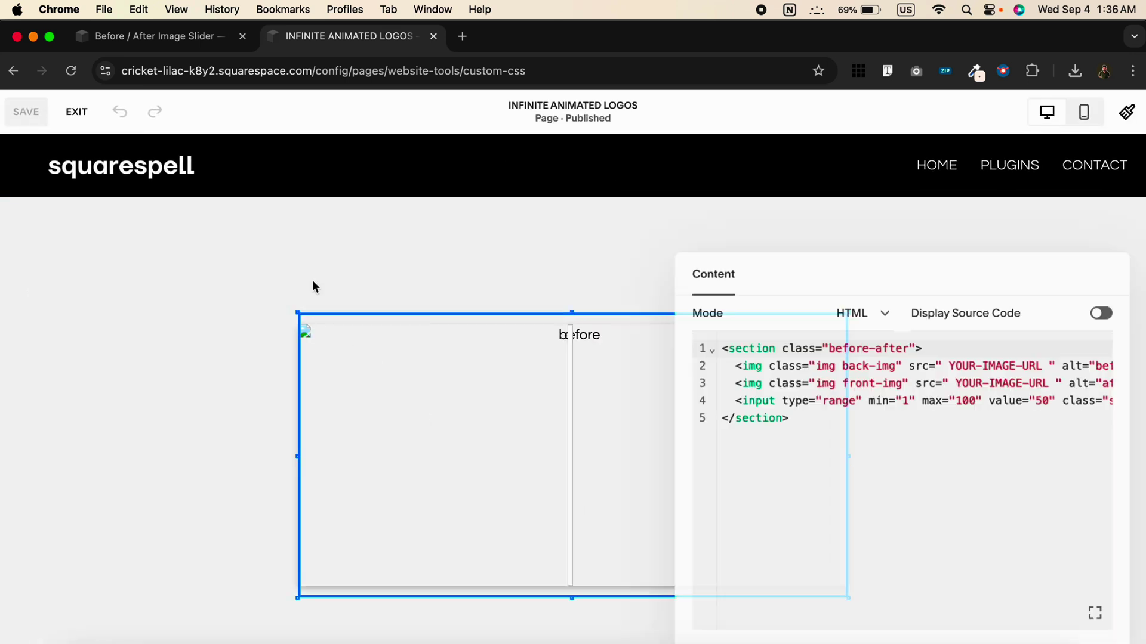
left_click_drag(1053, 364, 945, 364)
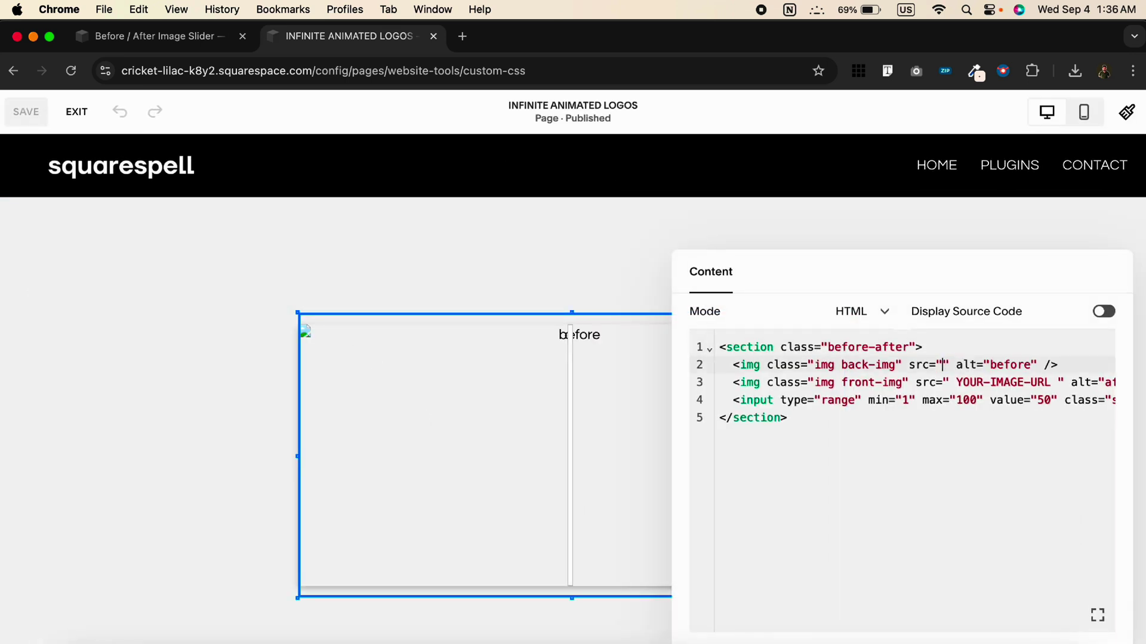
key("super+v")
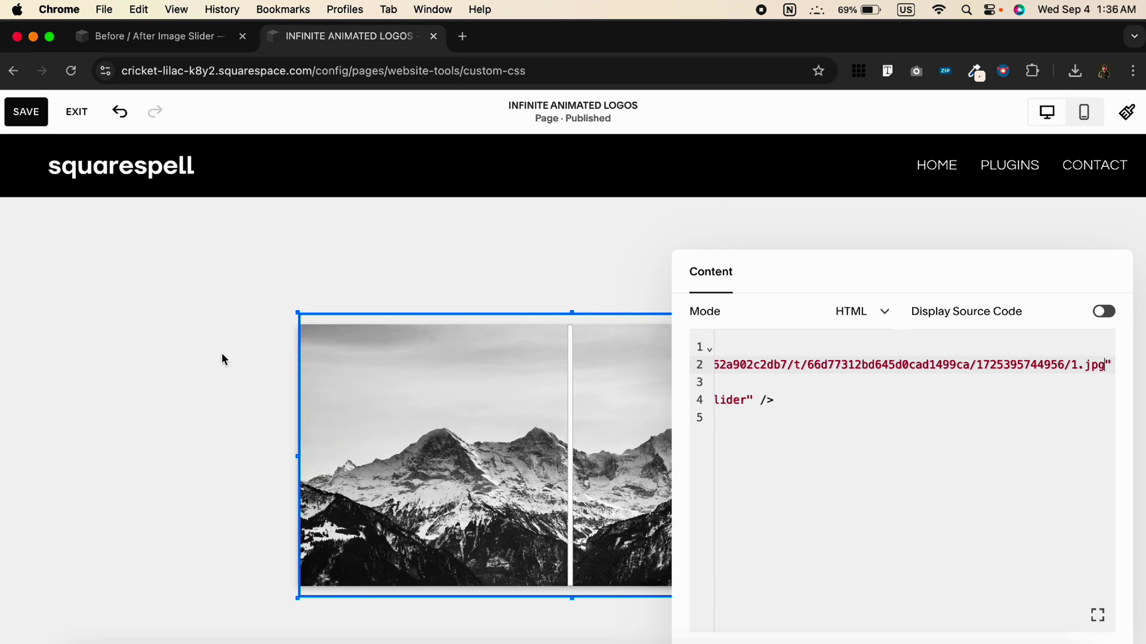
left_click(222, 354)
left_click(26, 111)
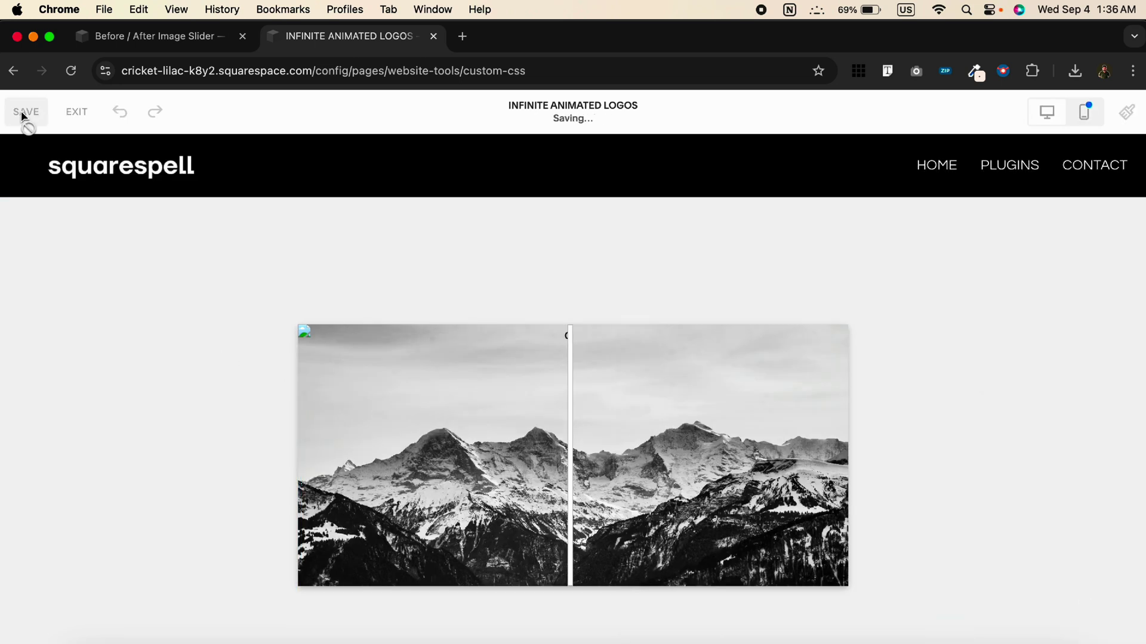
Insert the 2.jpg link from Custom Files, remove it from the CSS editor, and reopen the page editor
left_click(76, 111)
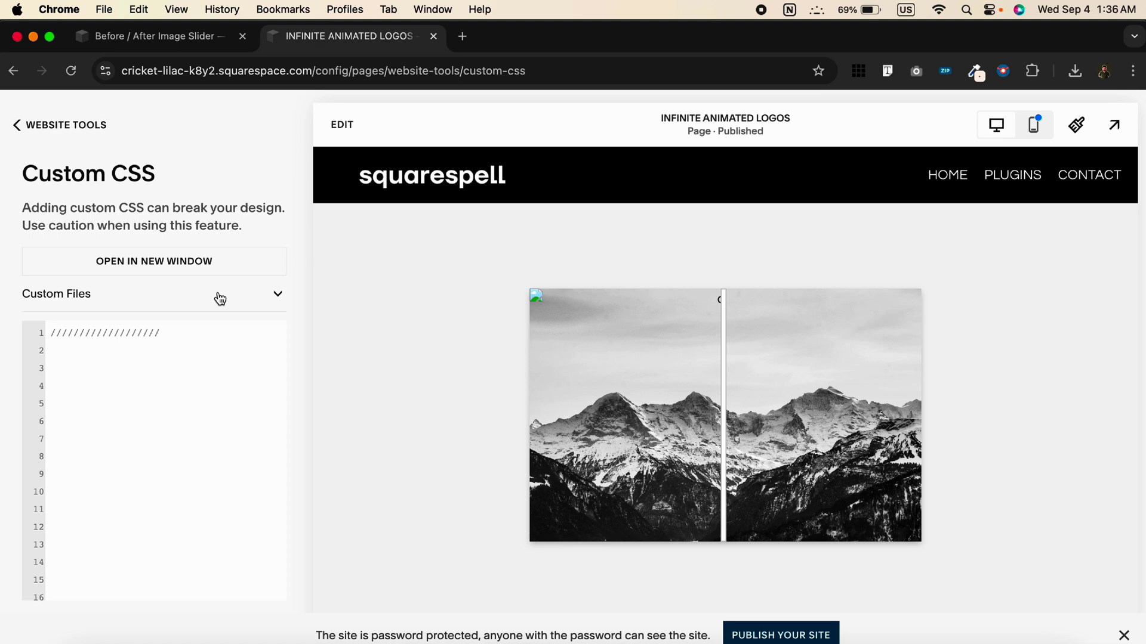
left_click(220, 298)
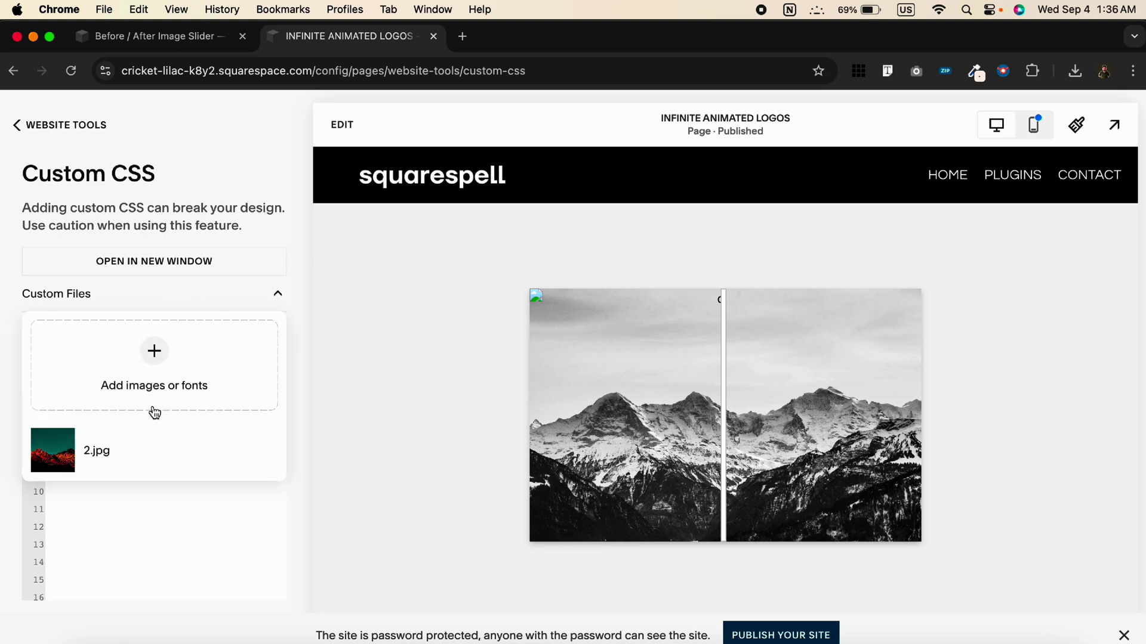
scroll(154, 430, "down", 2)
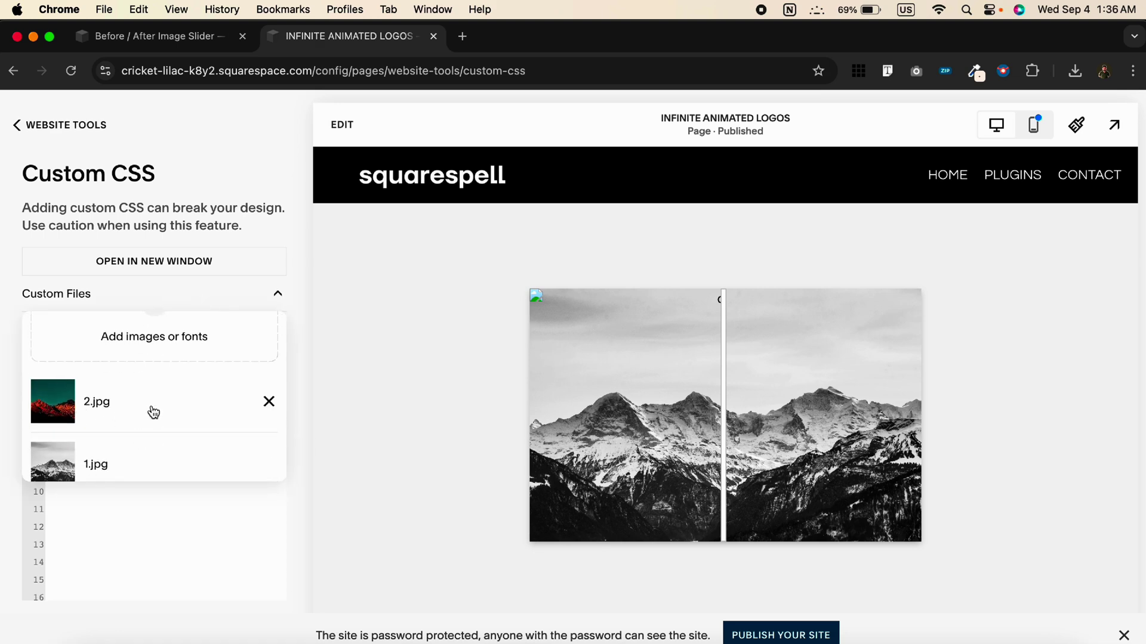
left_click(153, 412)
left_click(182, 493)
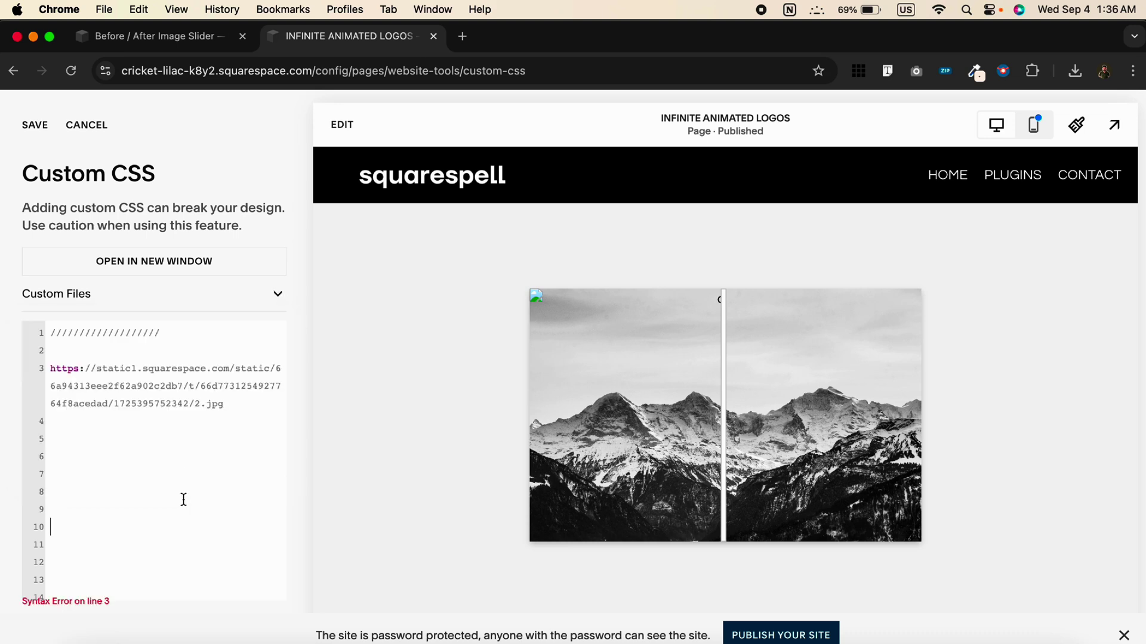
left_click_drag(250, 403, 38, 372)
key("BackSpace")
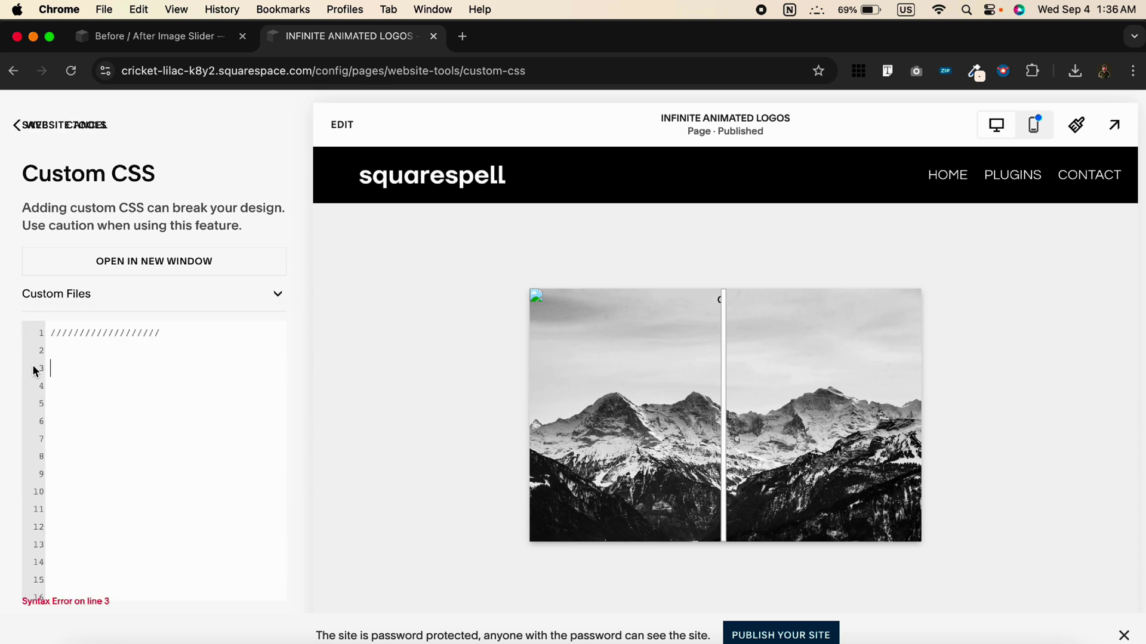
left_click(341, 124)
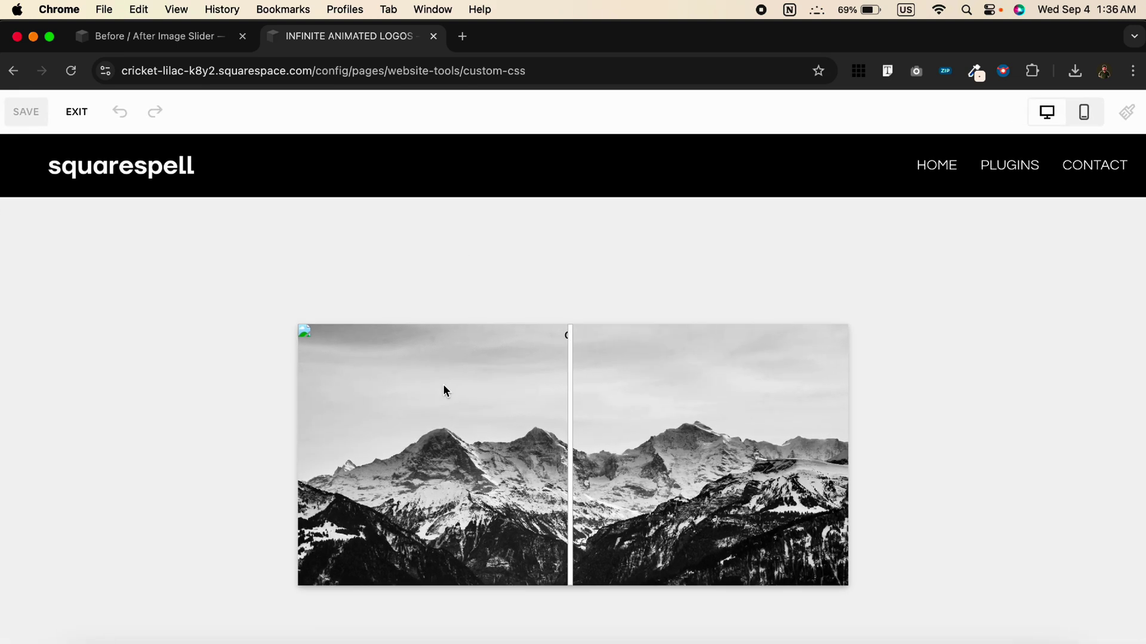
Replace the front-img placeholder with the 2.jpg URL in the slider code and save
left_click(443, 383)
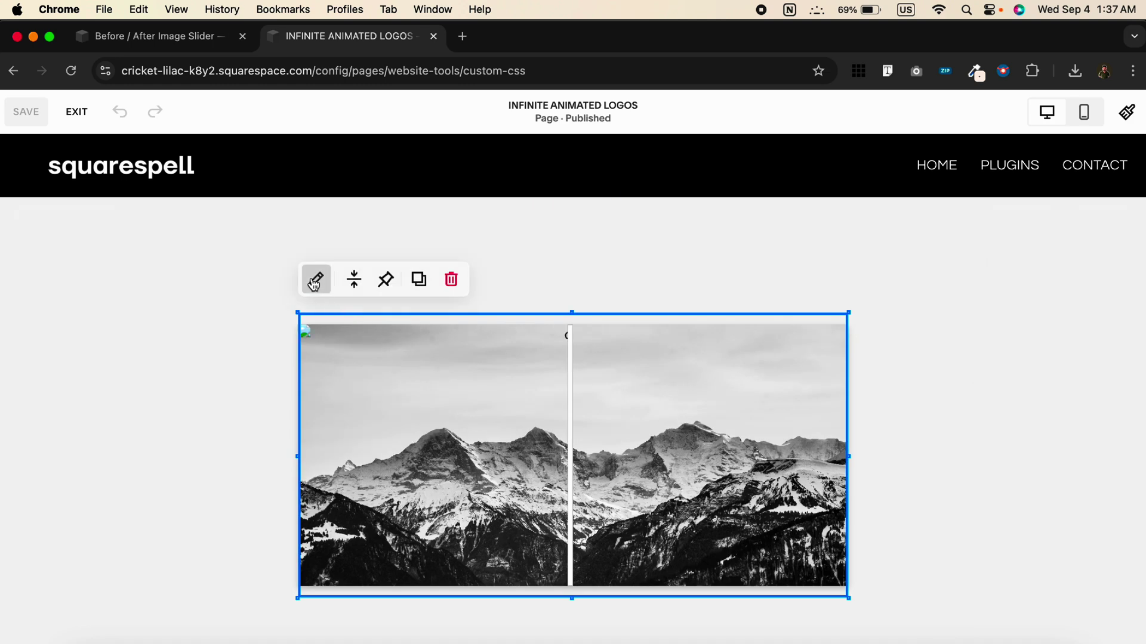
left_click(309, 278)
key("BackSpace")
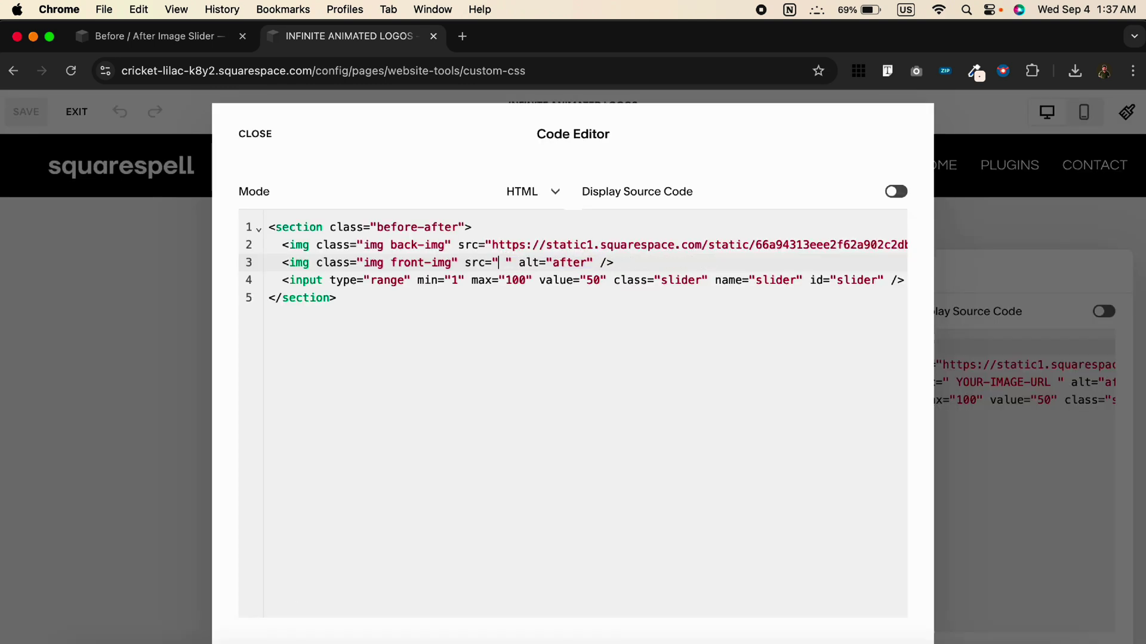
key("super+v")
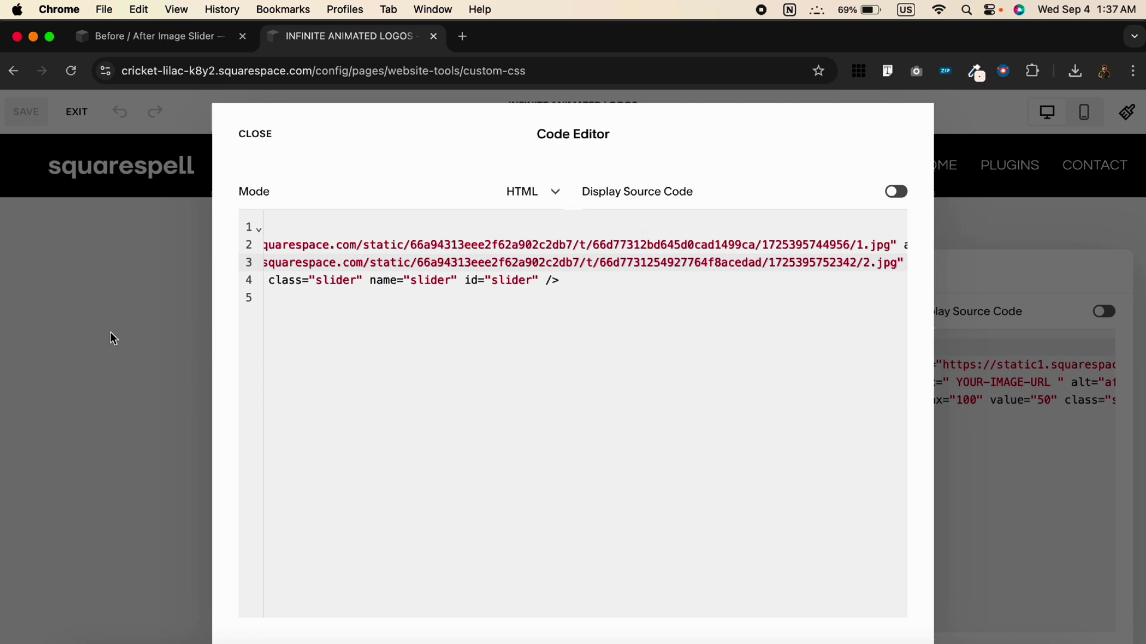
left_click(110, 339)
left_click(25, 111)
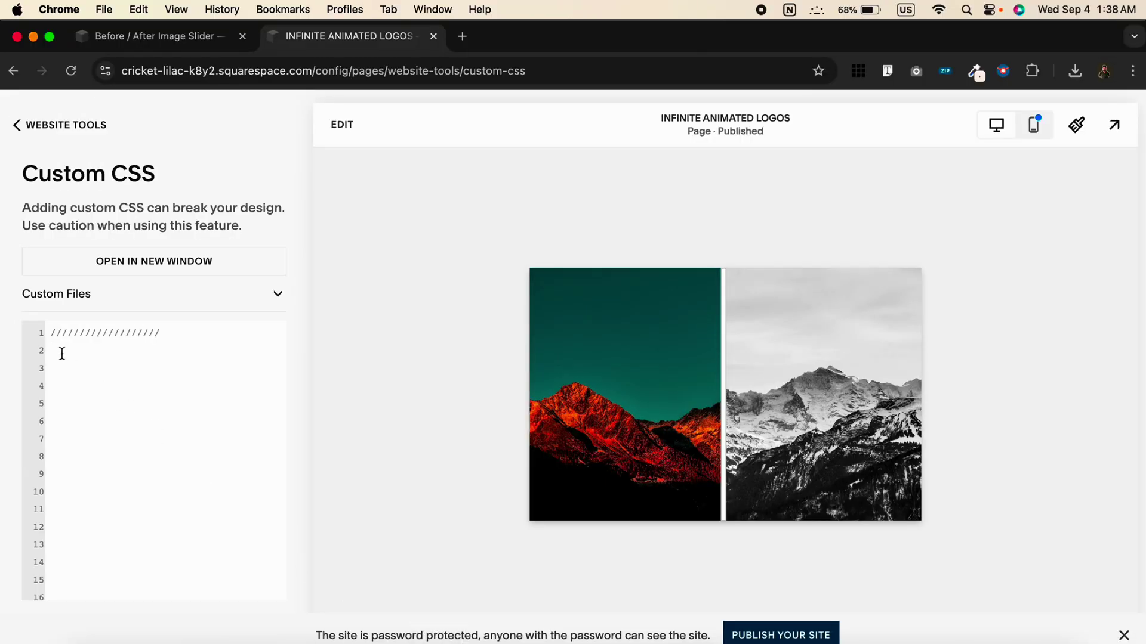
Paste the before/after slider CSS rules into Custom CSS and save
key("super+v")
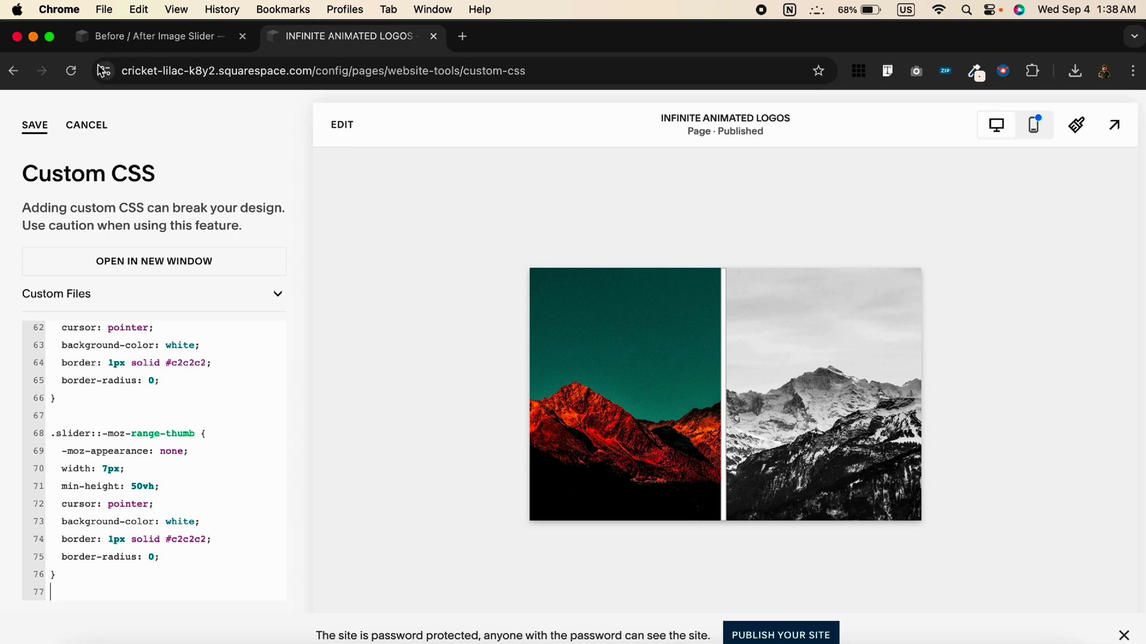
left_click(34, 125)
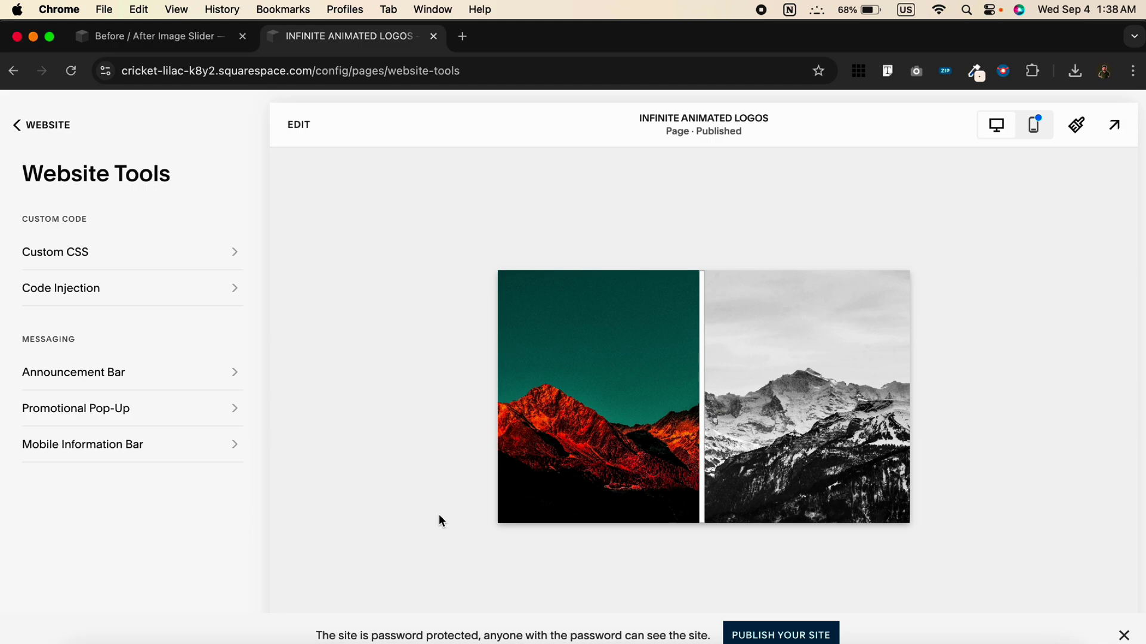
Copy the header script from the Word guide's Code Injection step and return to the browser
key("super+Tab")
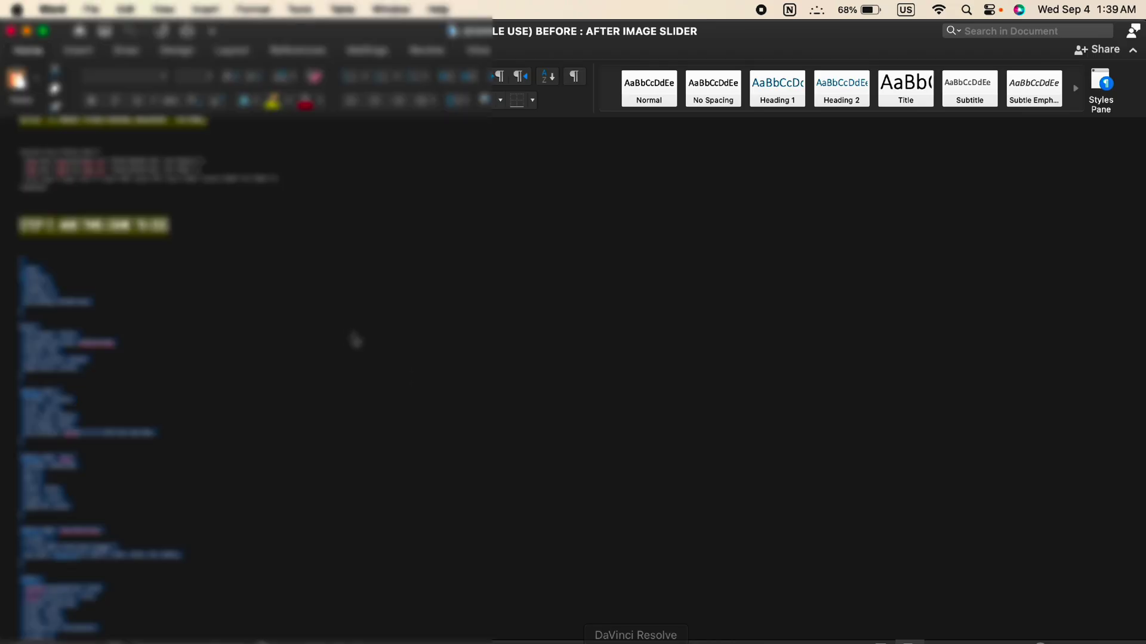
scroll(345, 326, "down", 10)
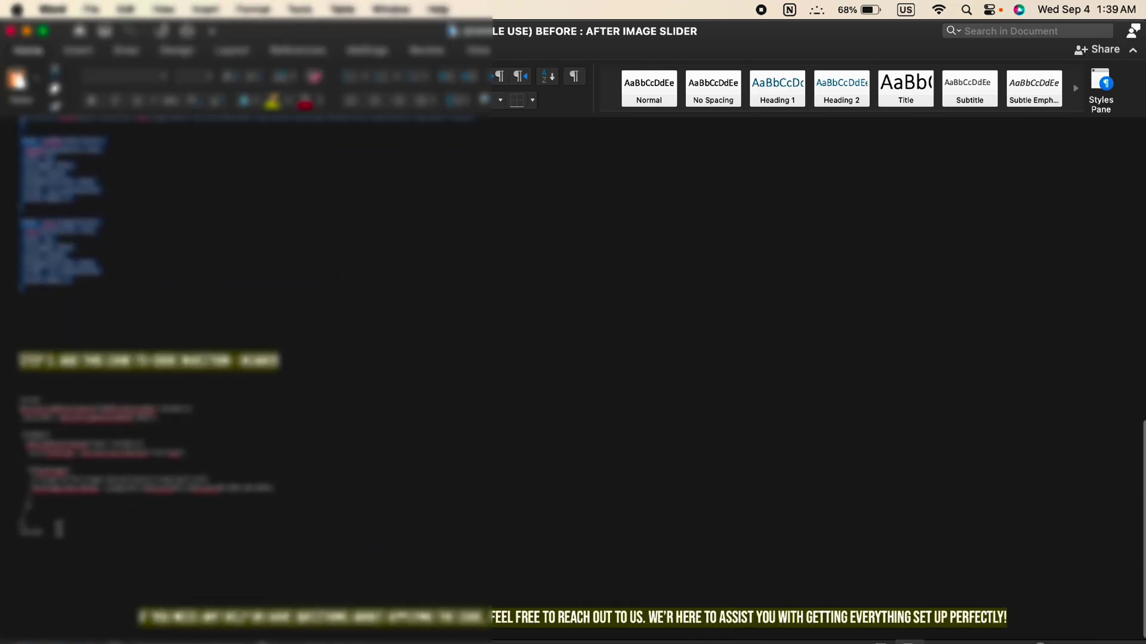
left_click(4, 408)
key("super+c")
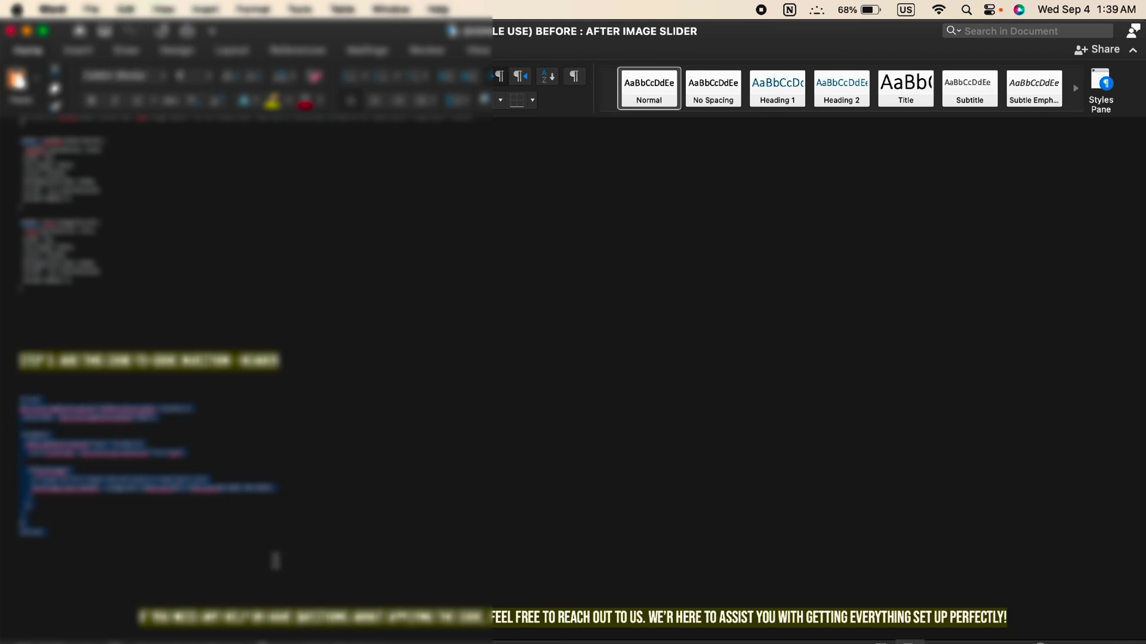
key("super+Tab")
Paste the slider script into the Code Injection header, save, and test the slider in preview
left_click(59, 287)
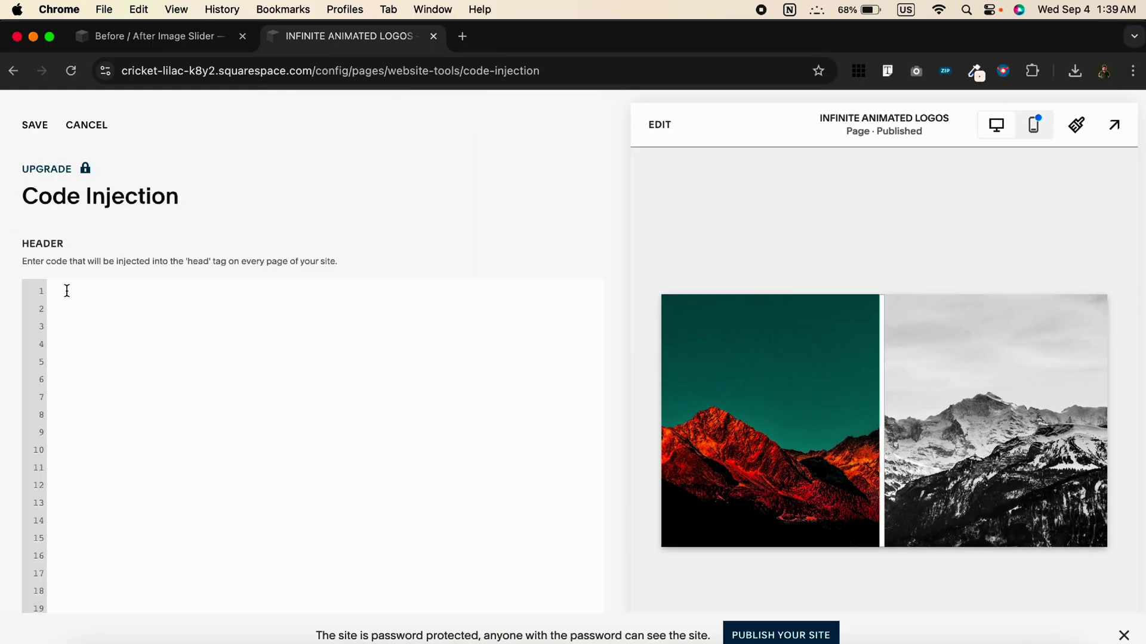
key("super+v")
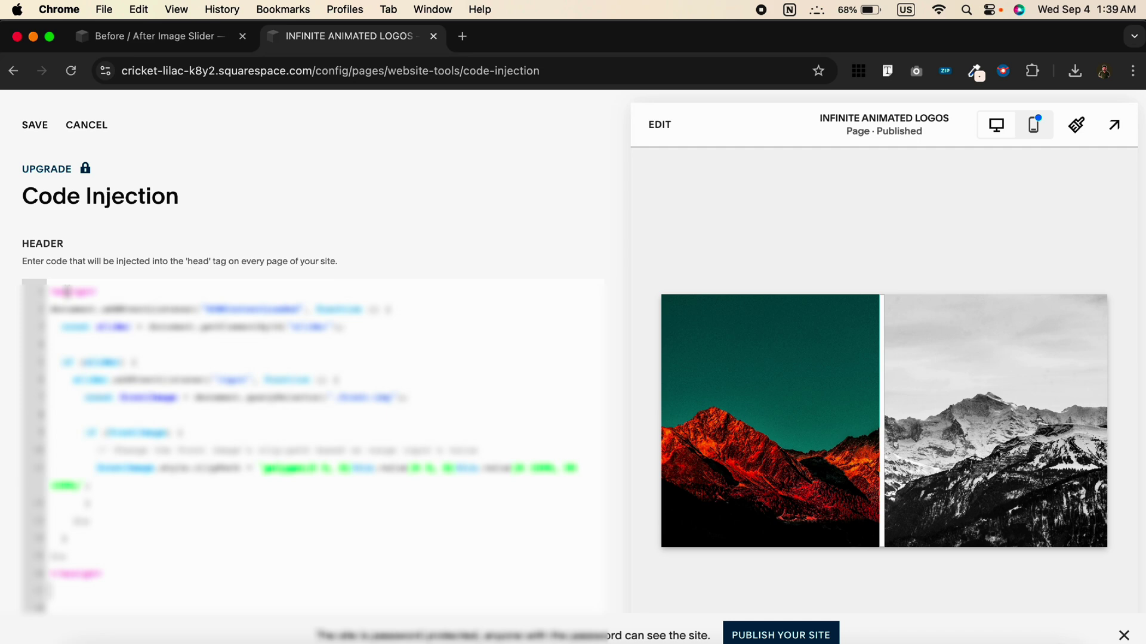
left_click(34, 125)
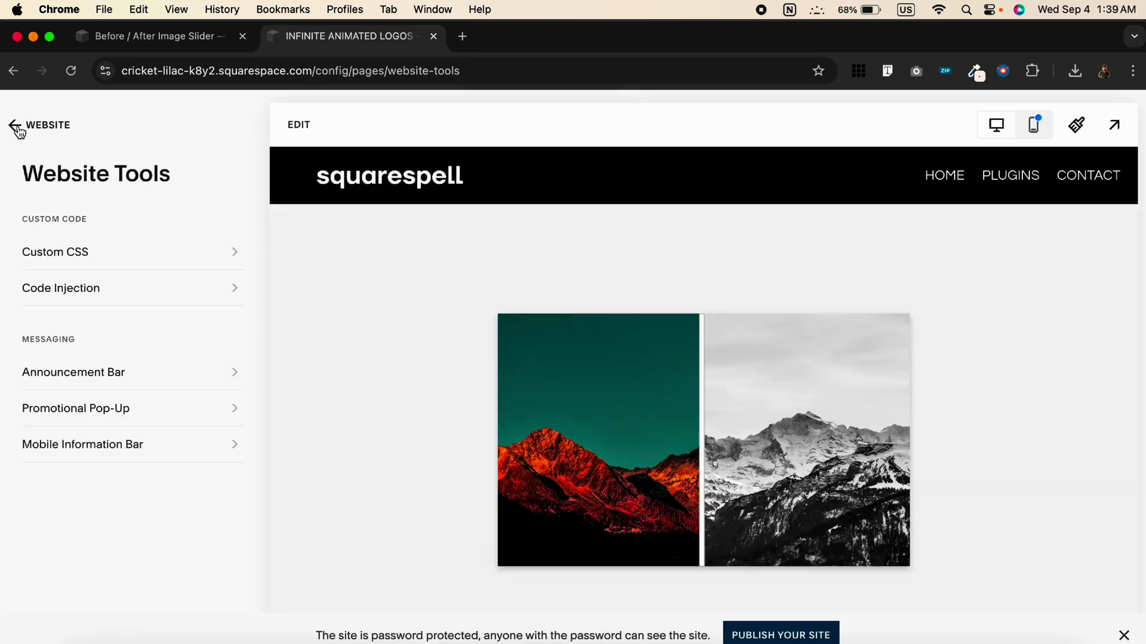
left_click(1114, 125)
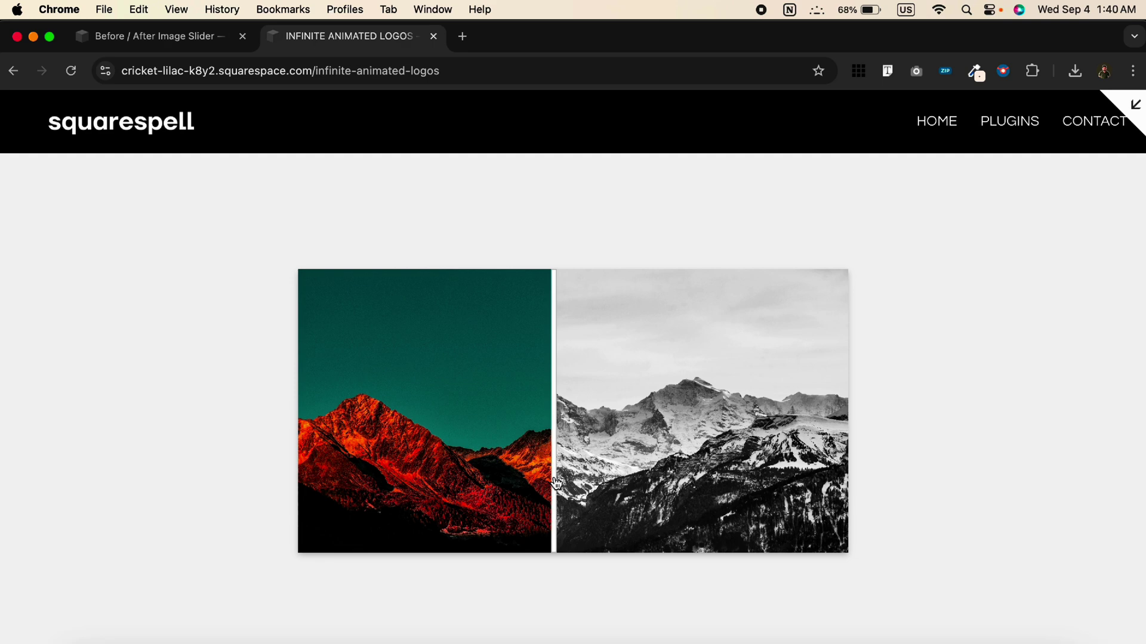
mouse_move(555, 485)
left_mouse_down()
mouse_move(832, 489)
mouse_move(300, 475)
mouse_move(574, 479)
left_mouse_up()
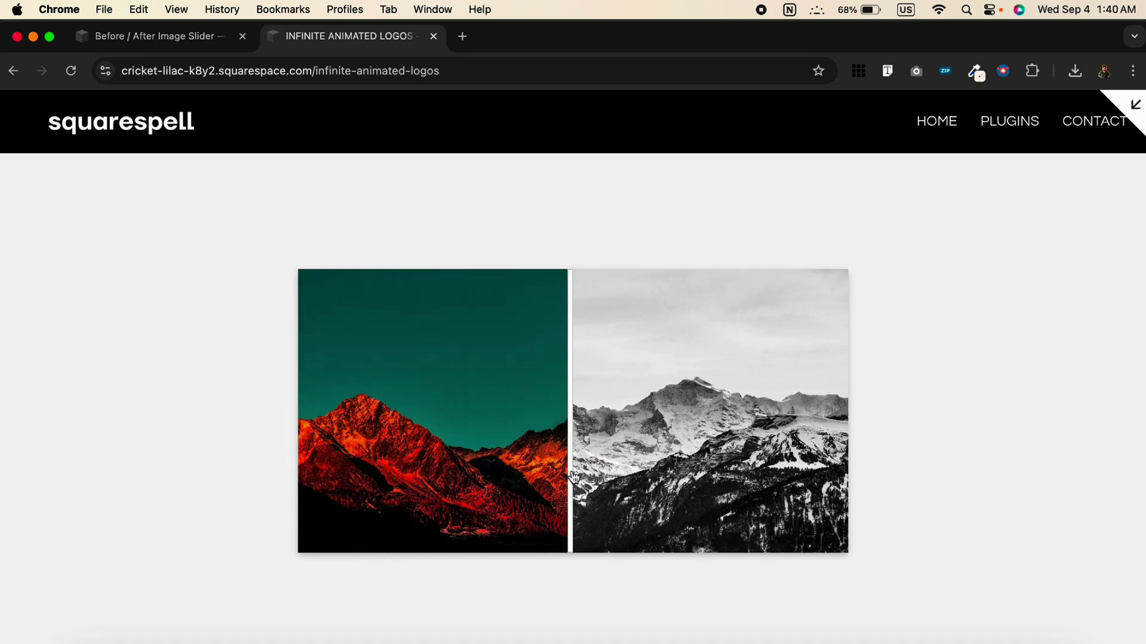
key("Escape")
Move the slider block left and place a duplicate copy to its right
left_click_drag(475, 358, 203, 327)
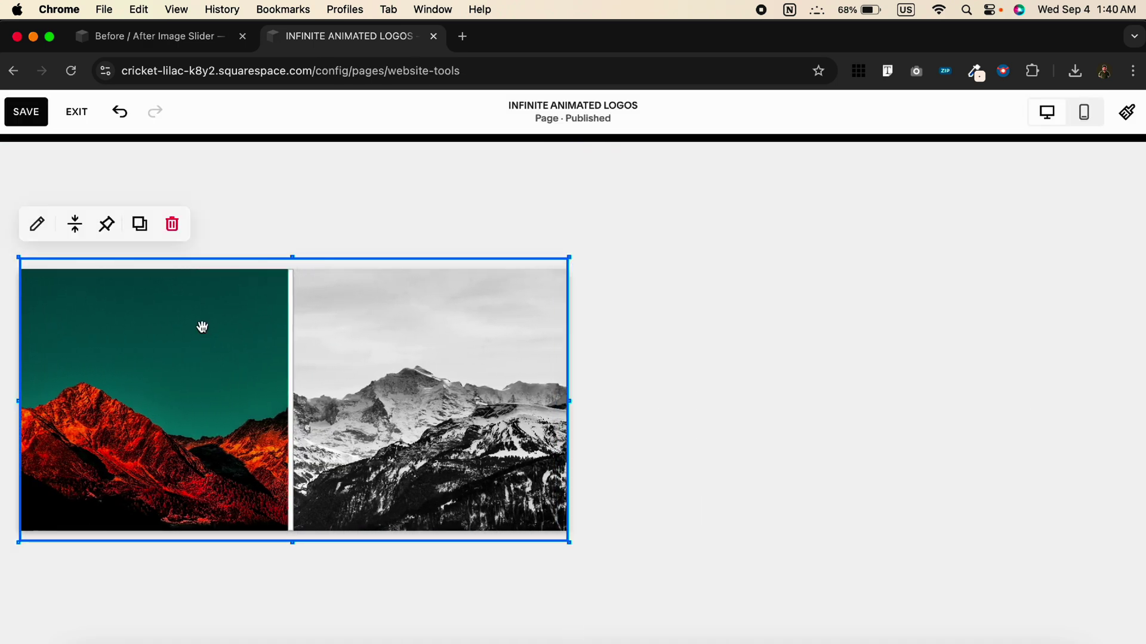
left_click(139, 224)
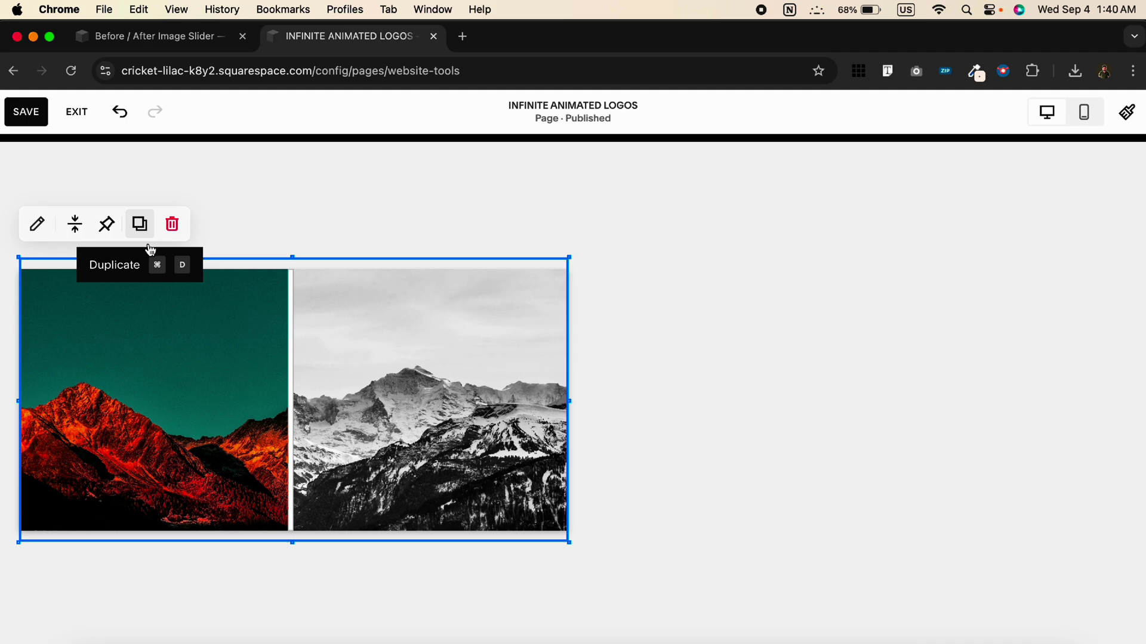
left_click_drag(213, 410, 725, 381)
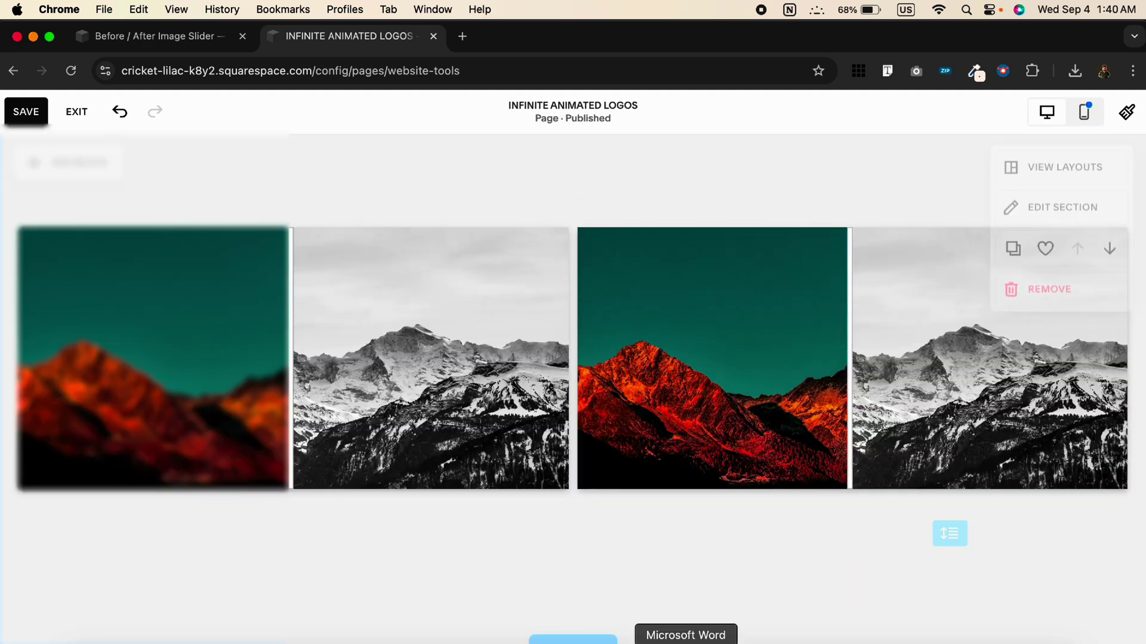
Copy the updated script code from the Word instructions document
left_click(573, 639)
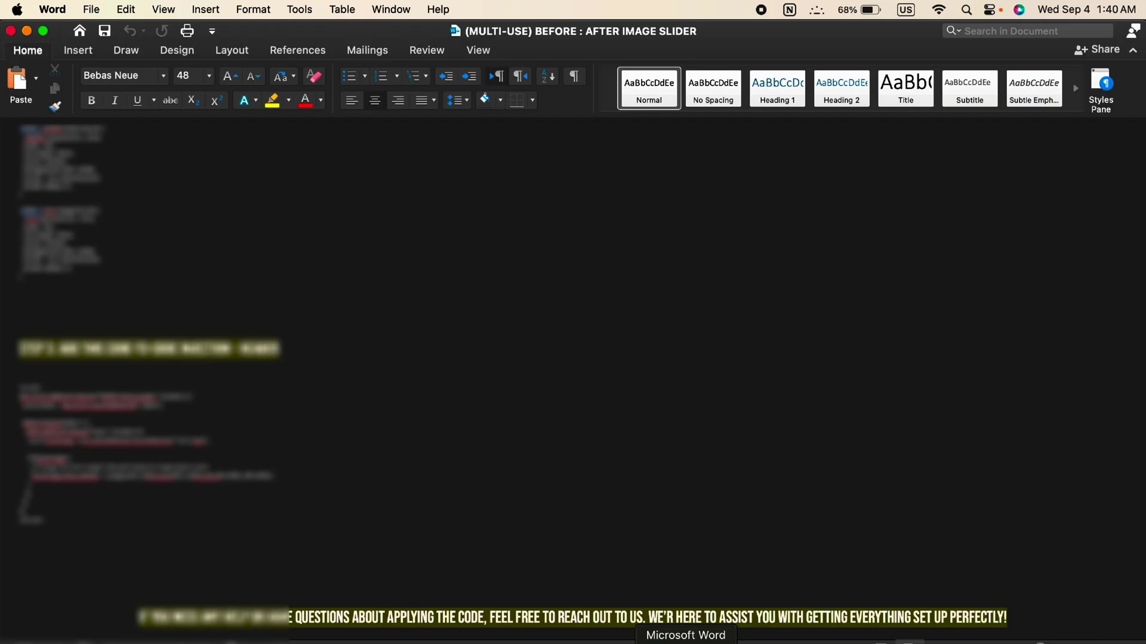
left_click(155, 549)
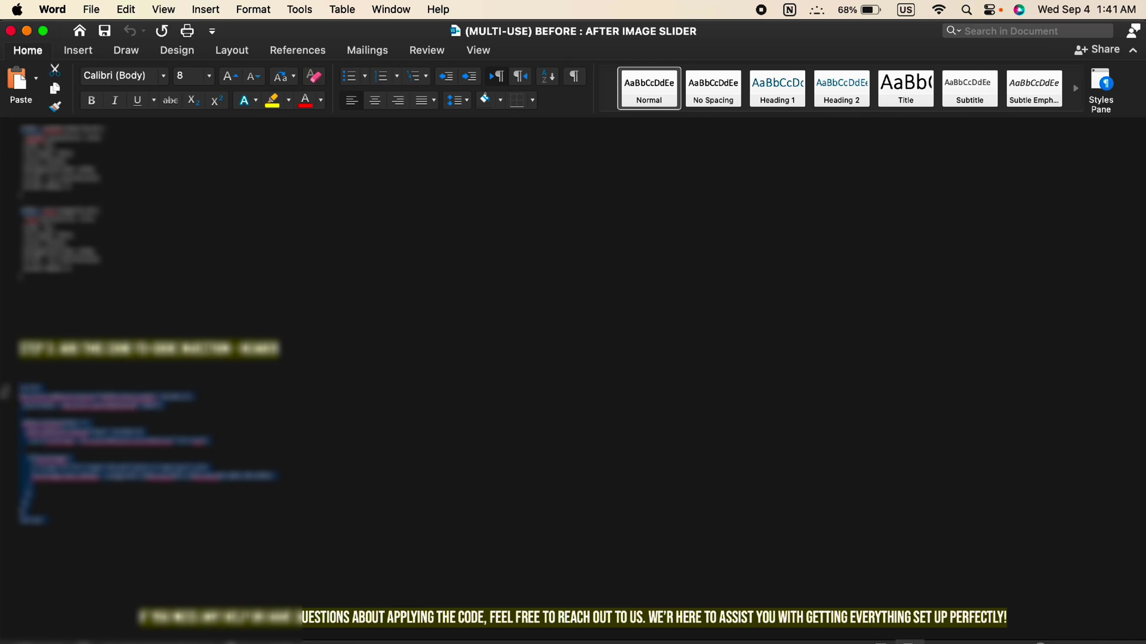
key("super+a")
key("super+c")
left_click(475, 639)
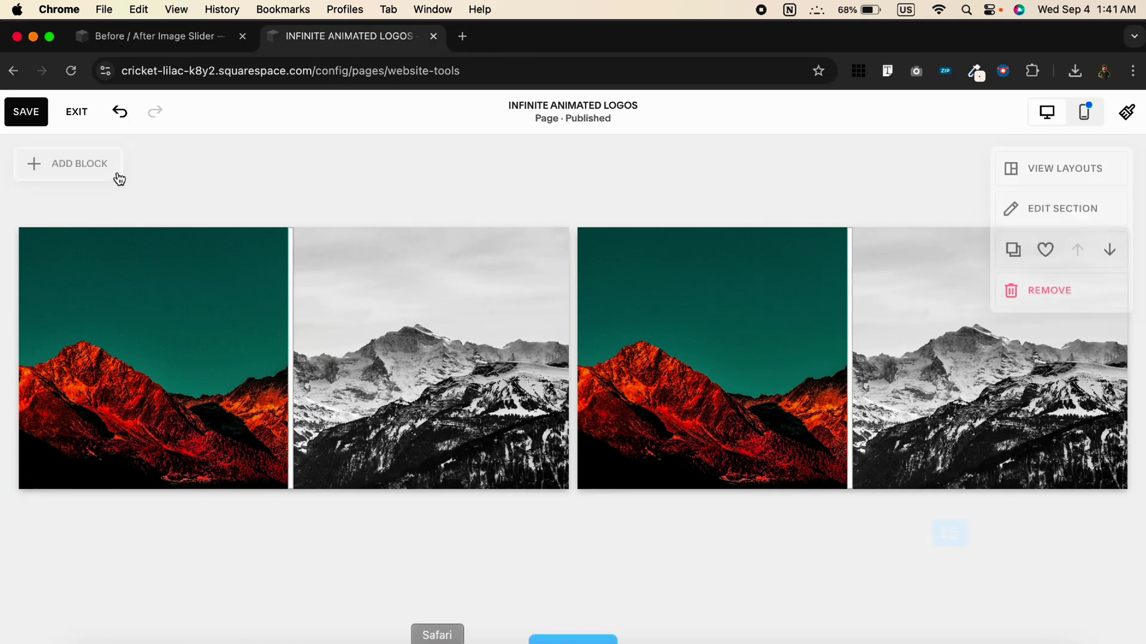
Save and exit the page, then swap the old header script for the multi-slider script
left_click(32, 116)
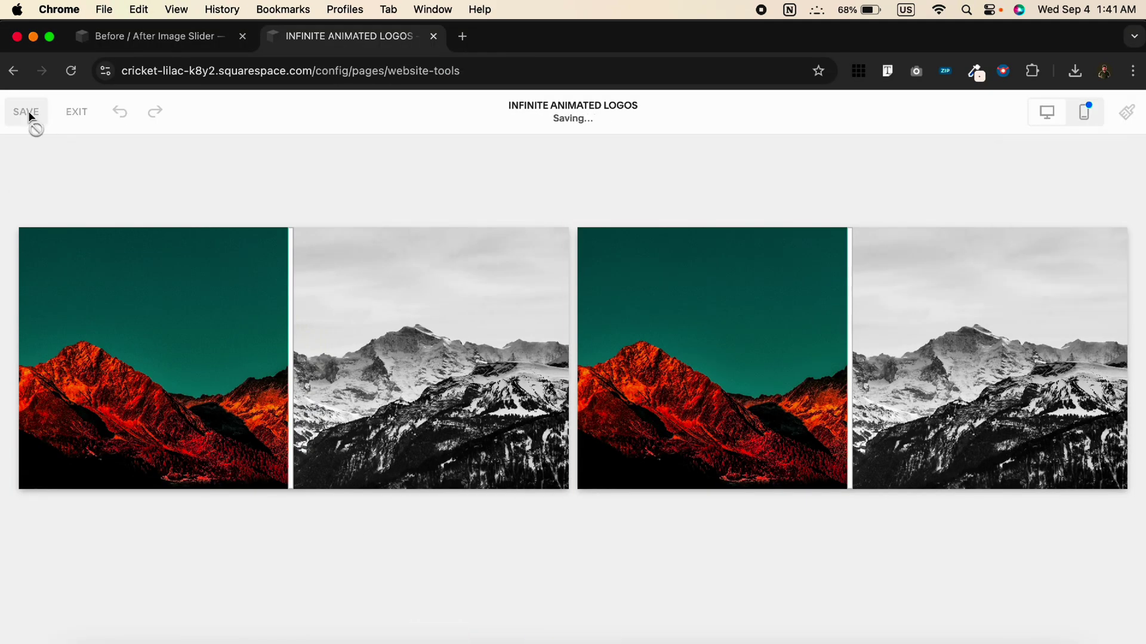
left_click(77, 113)
left_click(61, 286)
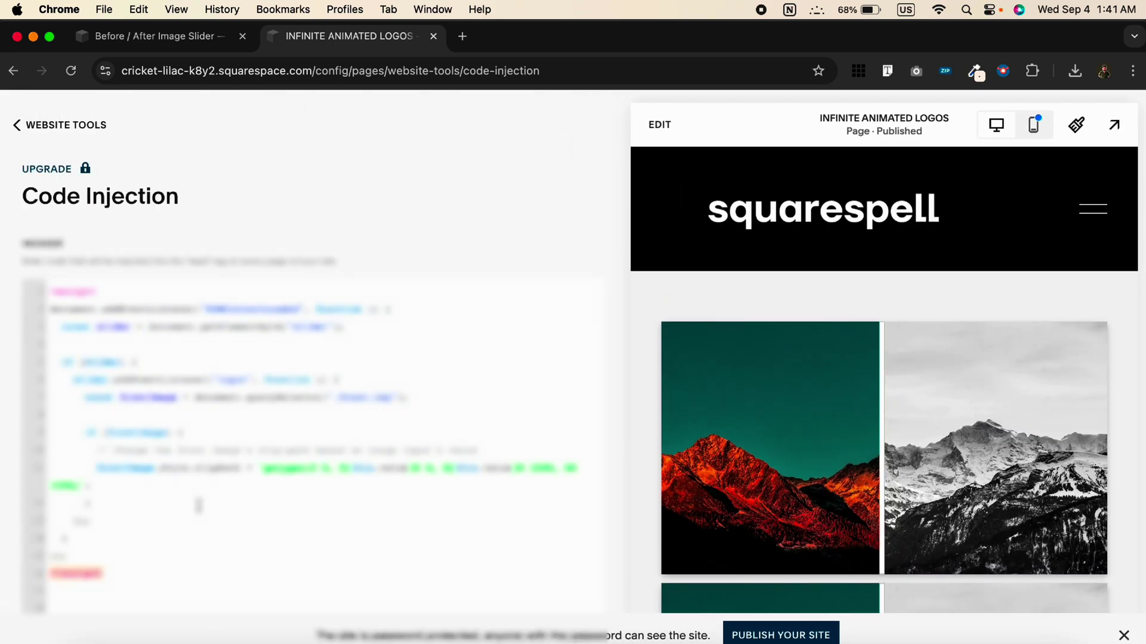
mouse_move(130, 550)
left_mouse_down()
mouse_move(41, 427)
mouse_move(2, 227)
left_mouse_up()
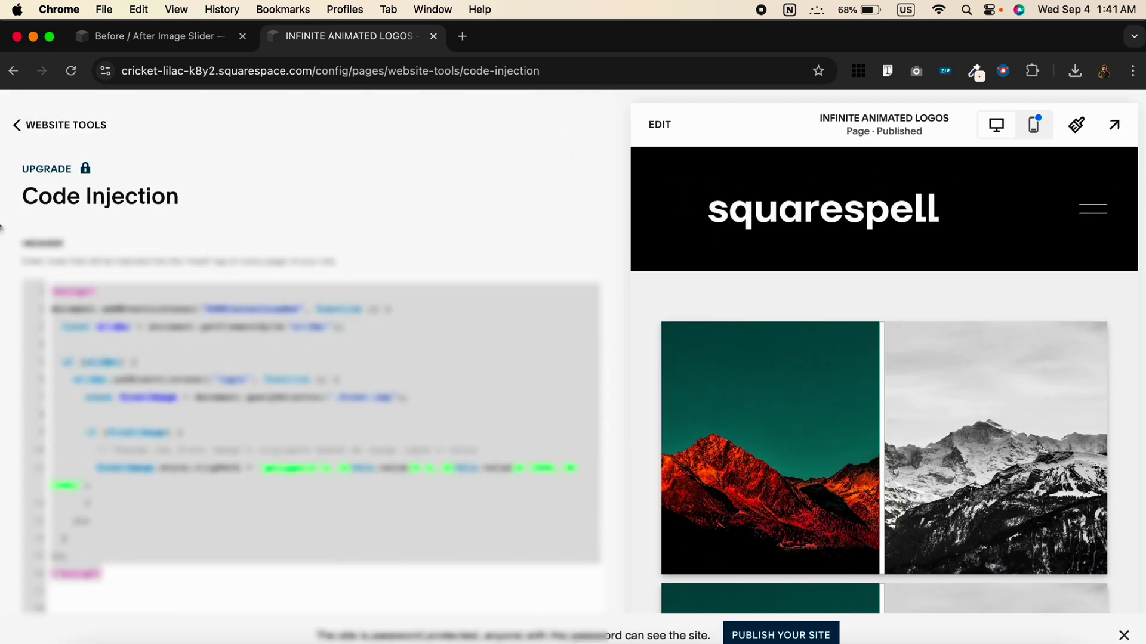
key("BackSpace")
key("super+v")
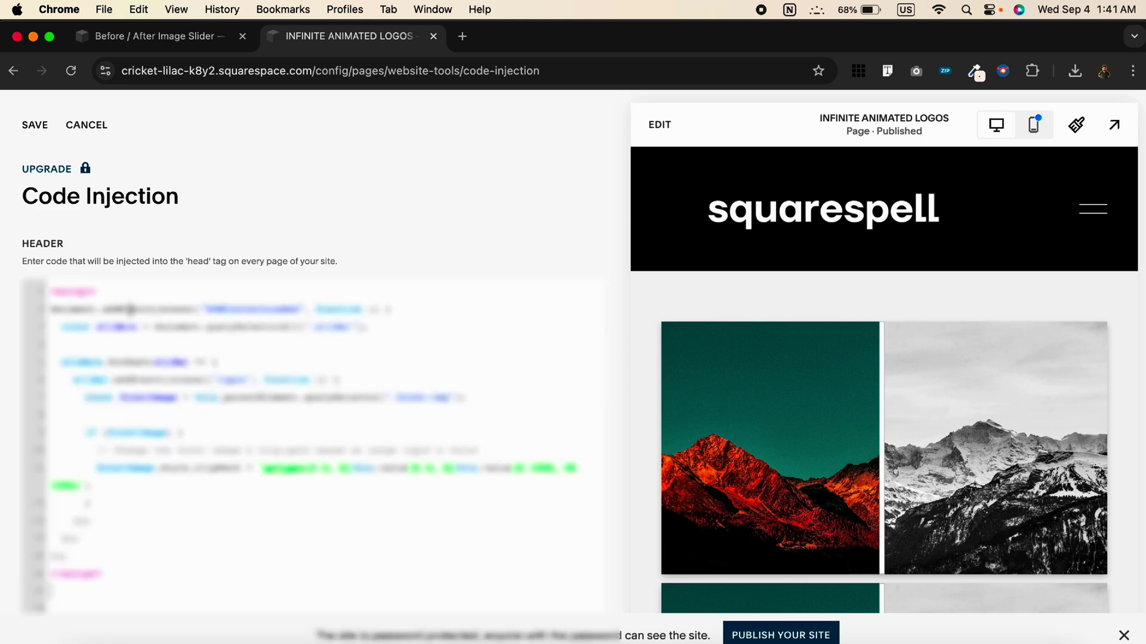
left_click(35, 127)
Preview the page full size and drag the first slider's divider far left
left_click(1114, 125)
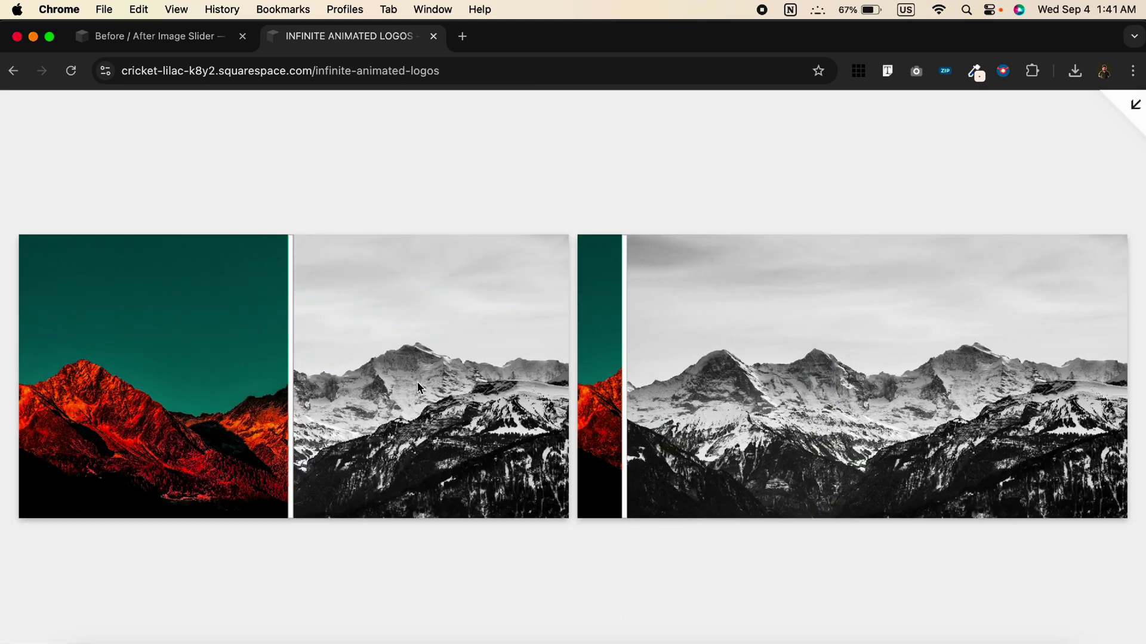
mouse_move(291, 392)
left_mouse_down()
mouse_move(354, 412)
mouse_move(60, 392)
left_mouse_up()
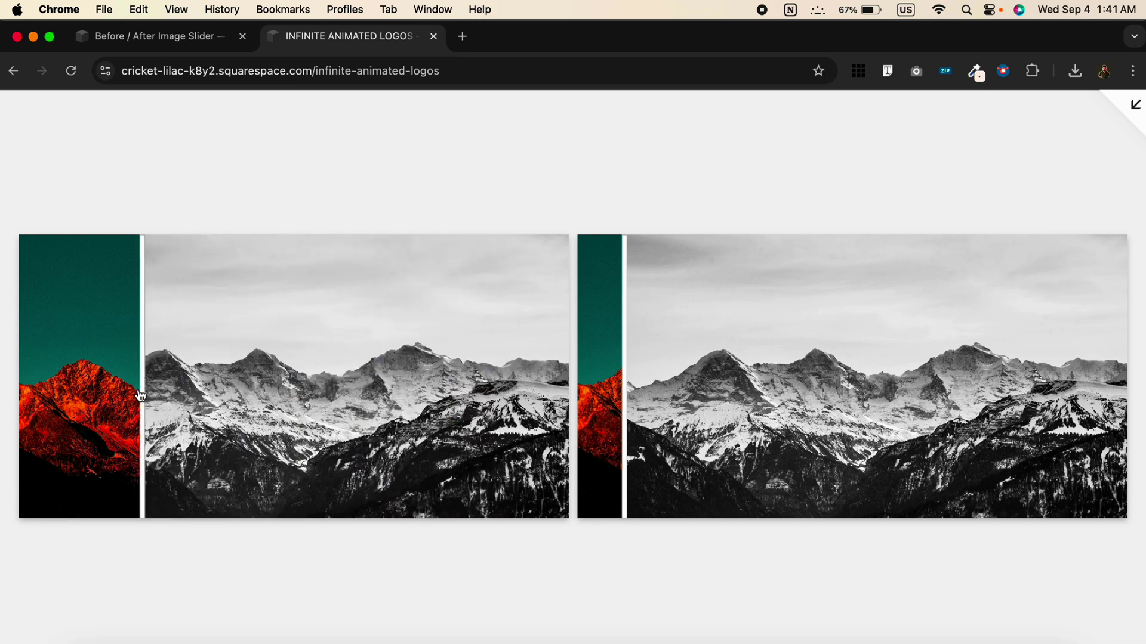